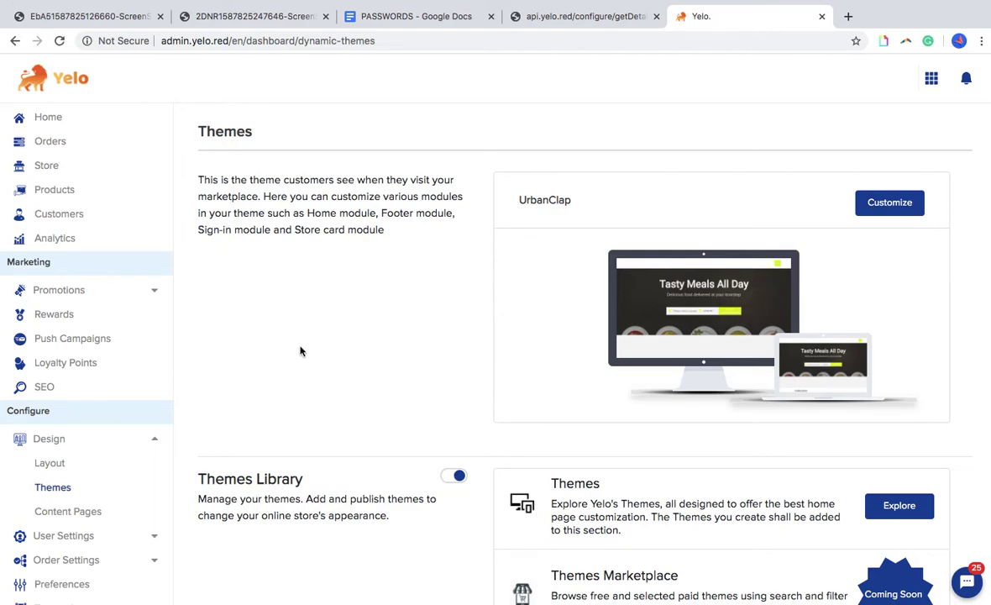
Step: Switch the Themes Library off and back on in the theme settings
click(85, 439)
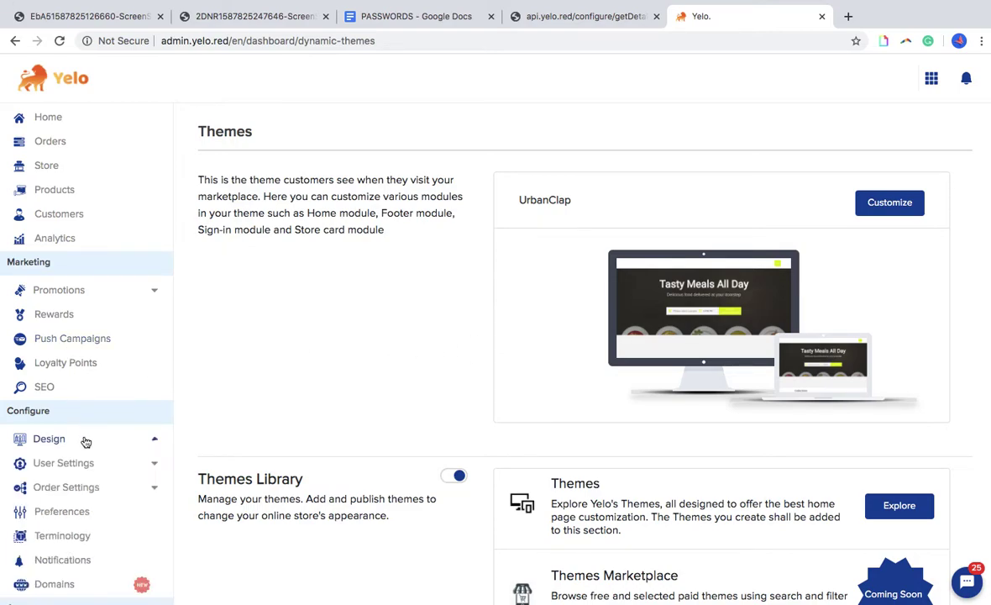
click(84, 439)
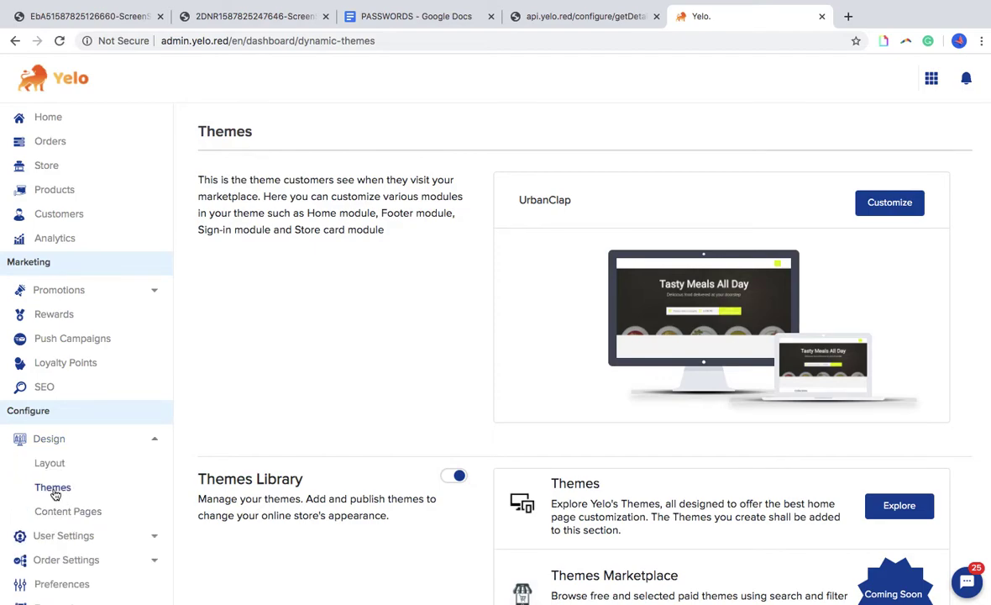
scroll(352, 431, down, 2)
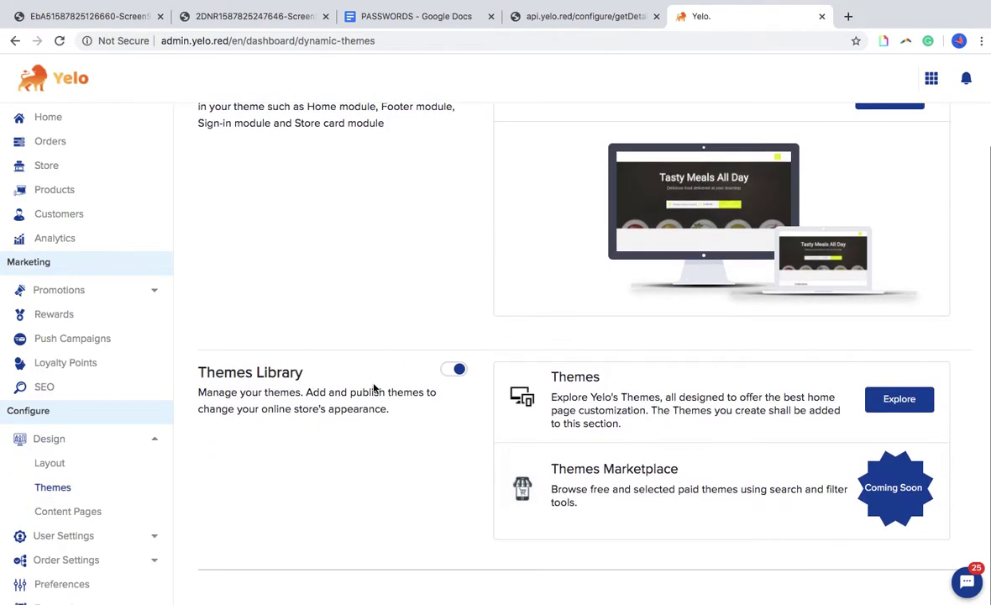
click(445, 369)
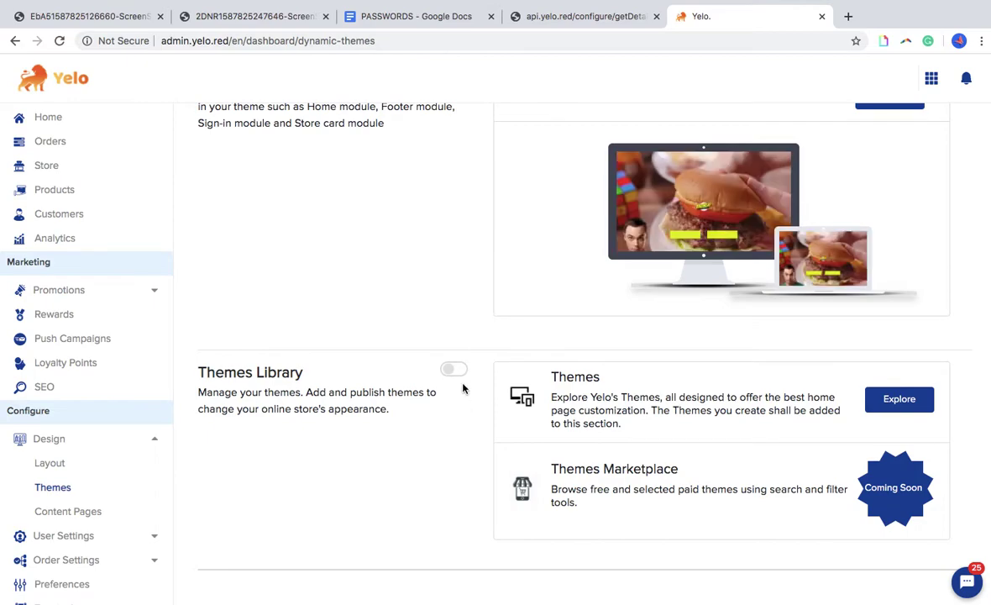
click(454, 371)
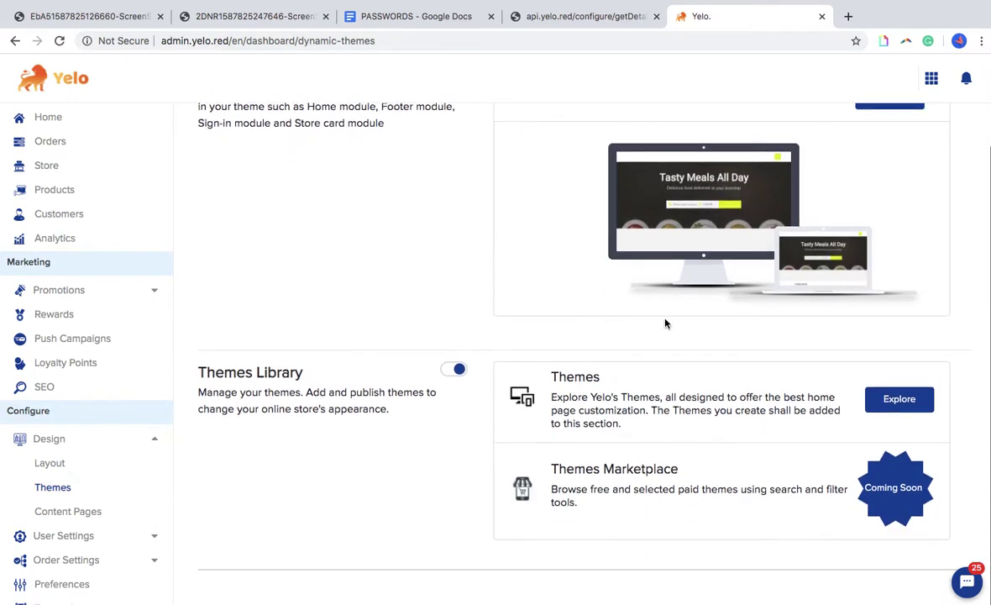
Step: Open the theme template collection and examine the Yelo Themes and the marketplace's own themes
click(888, 399)
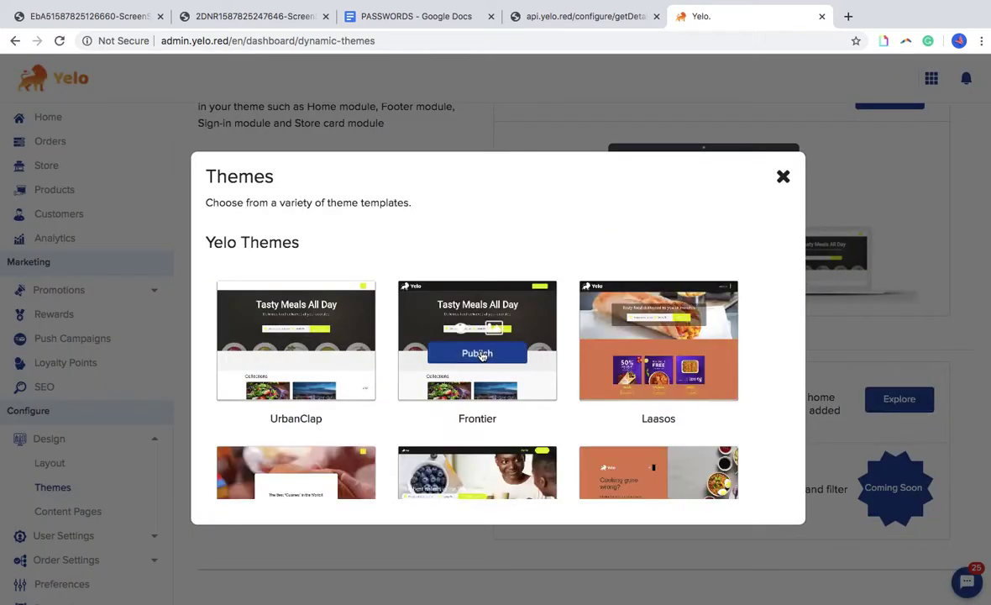
scroll(483, 355, down, 5)
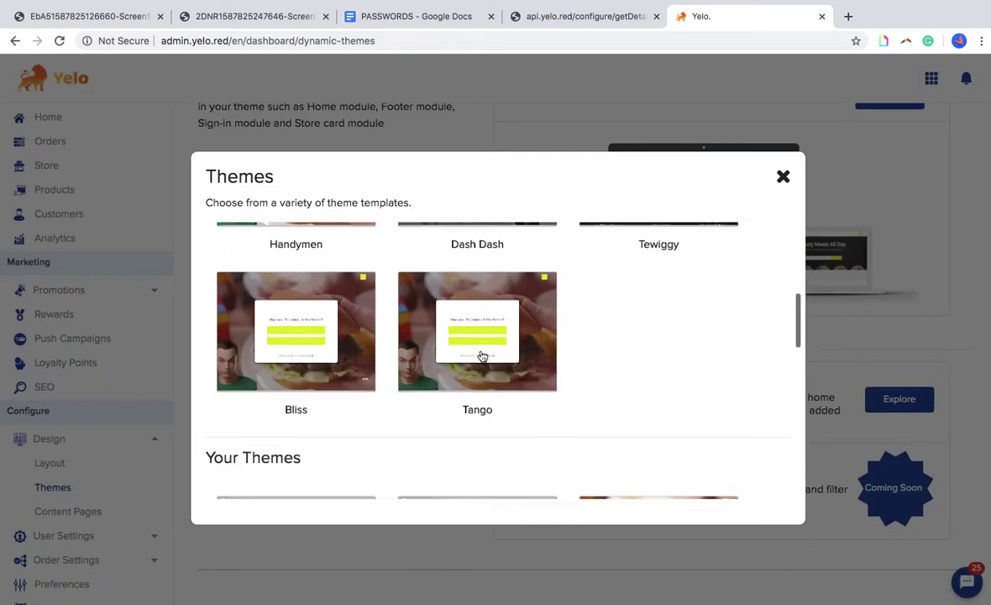
scroll(482, 356, down, 5)
scroll(483, 355, up, 10)
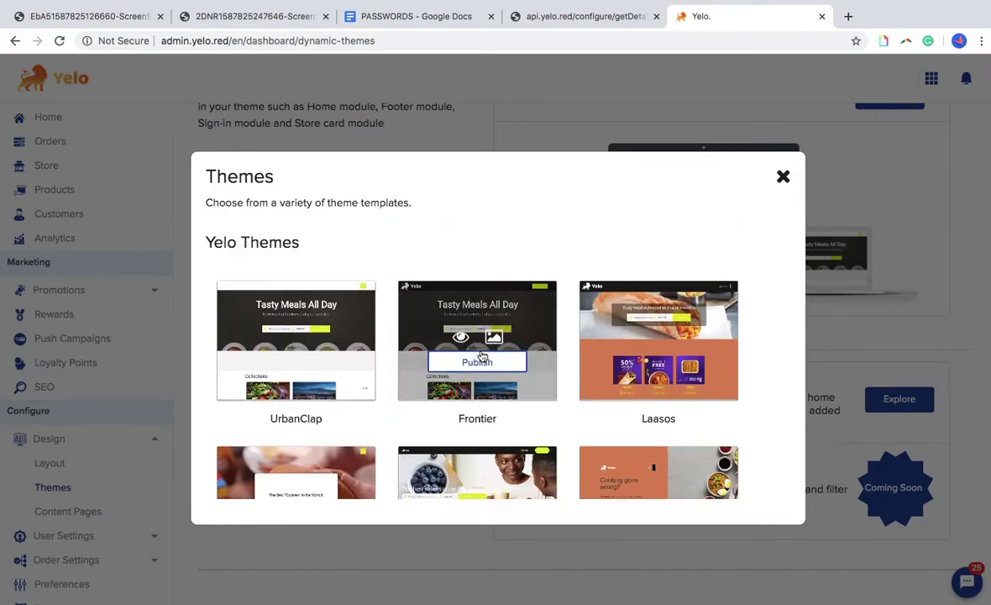
scroll(483, 355, up, 2)
scroll(503, 436, down, 10)
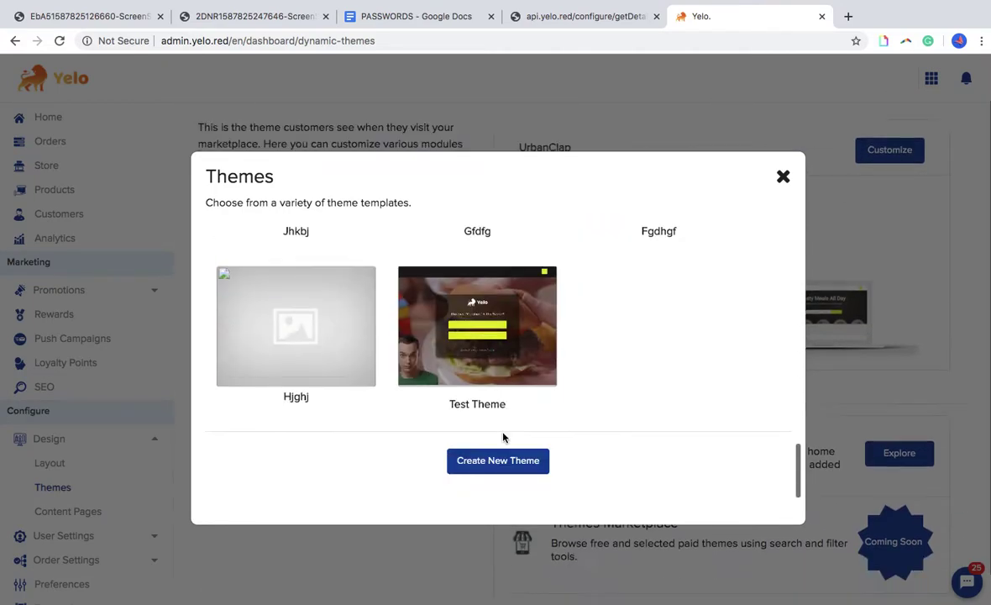
scroll(503, 436, down, 2)
mouse_move(470, 369)
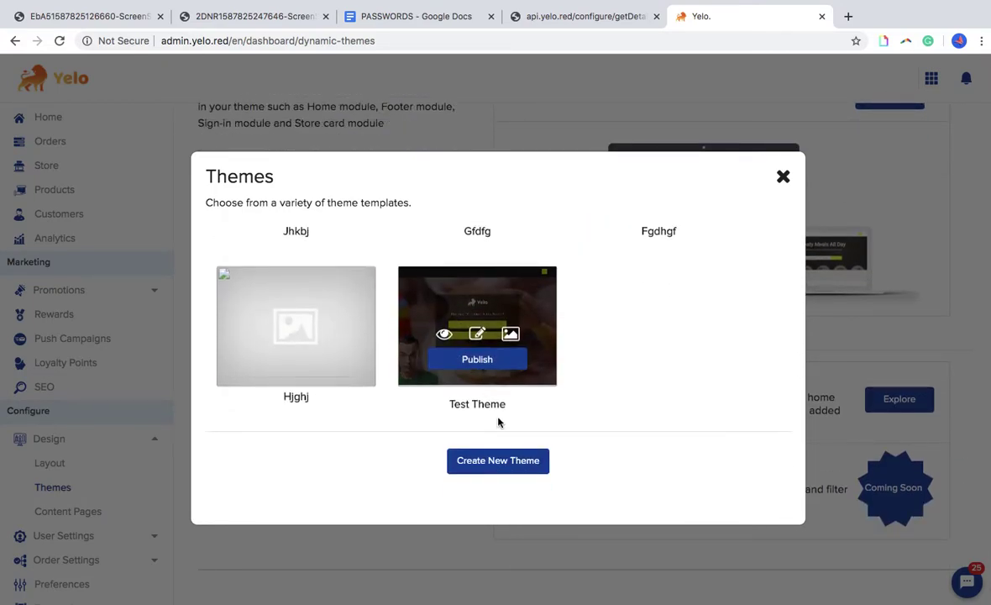
Step: Create a new theme named Bloom123 with UrbanClap as its base theme
click(501, 464)
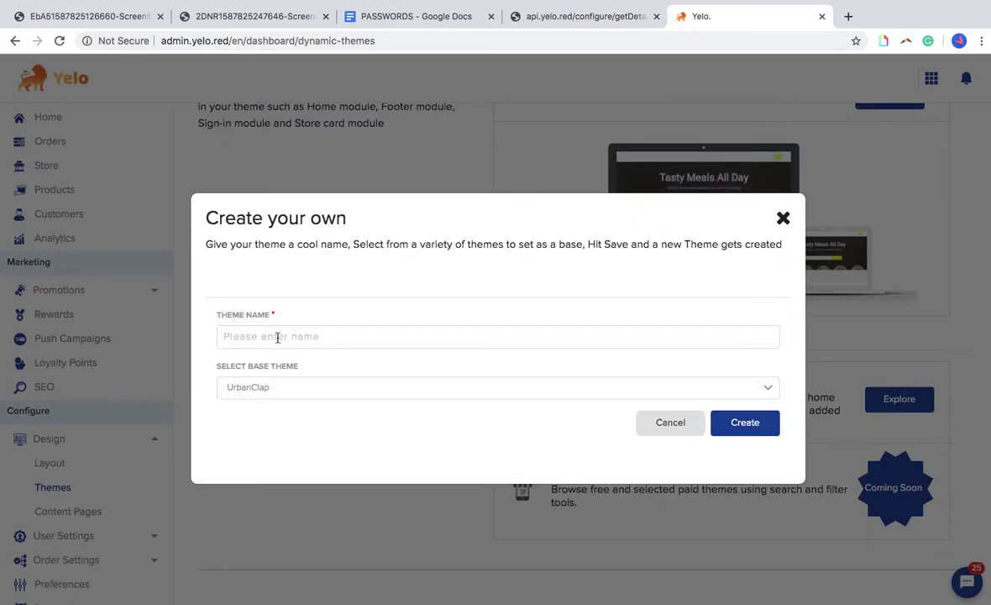
text(Bloom123)
click(292, 394)
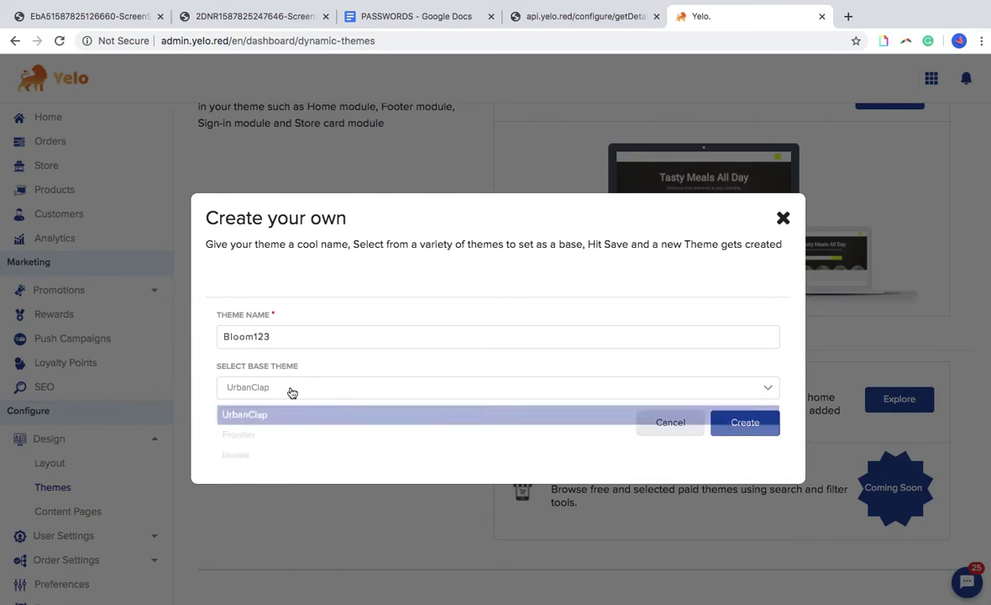
scroll(305, 442, down, 2)
scroll(308, 451, up, 3)
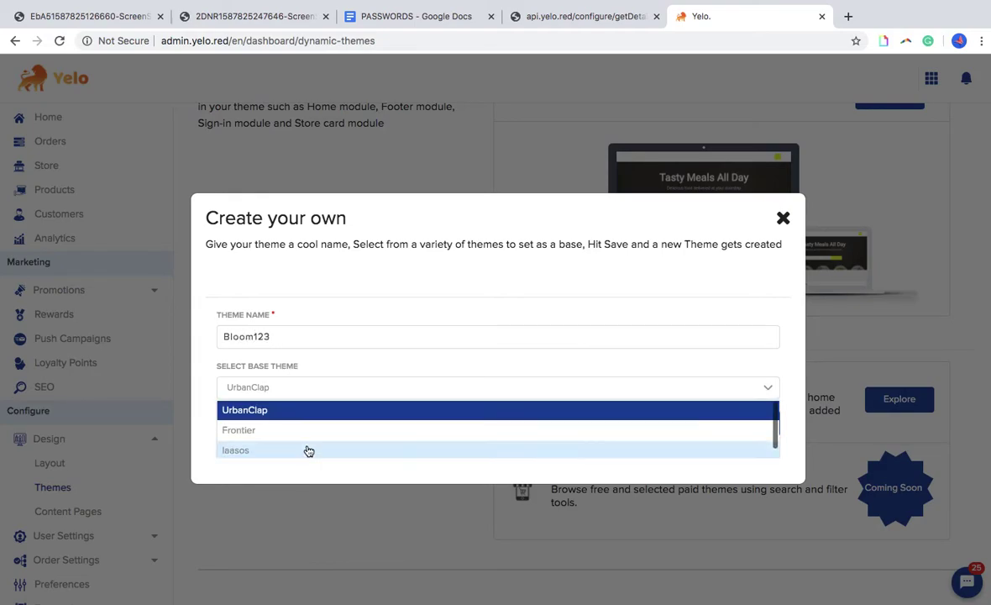
click(376, 347)
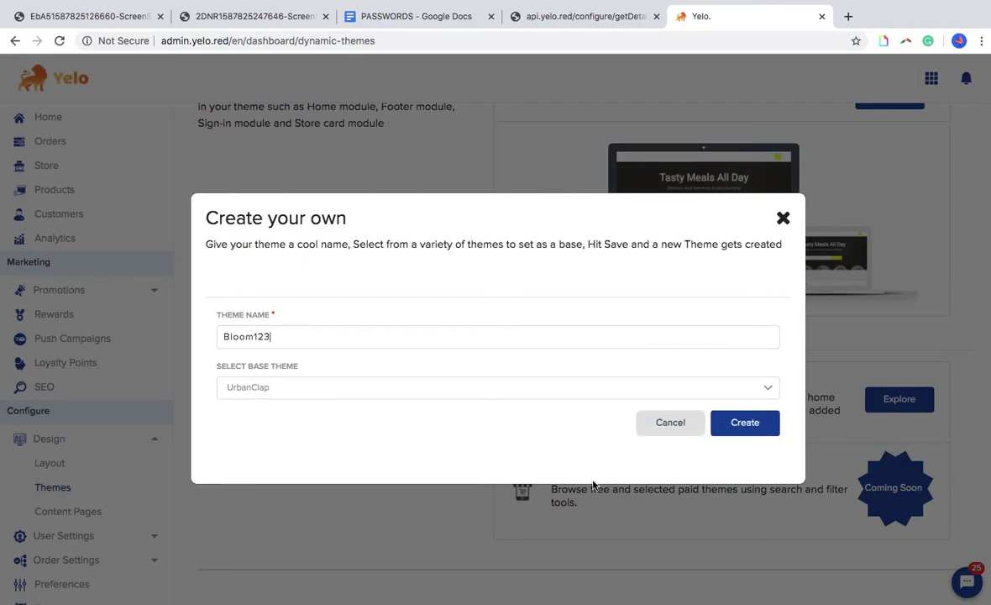
click(739, 430)
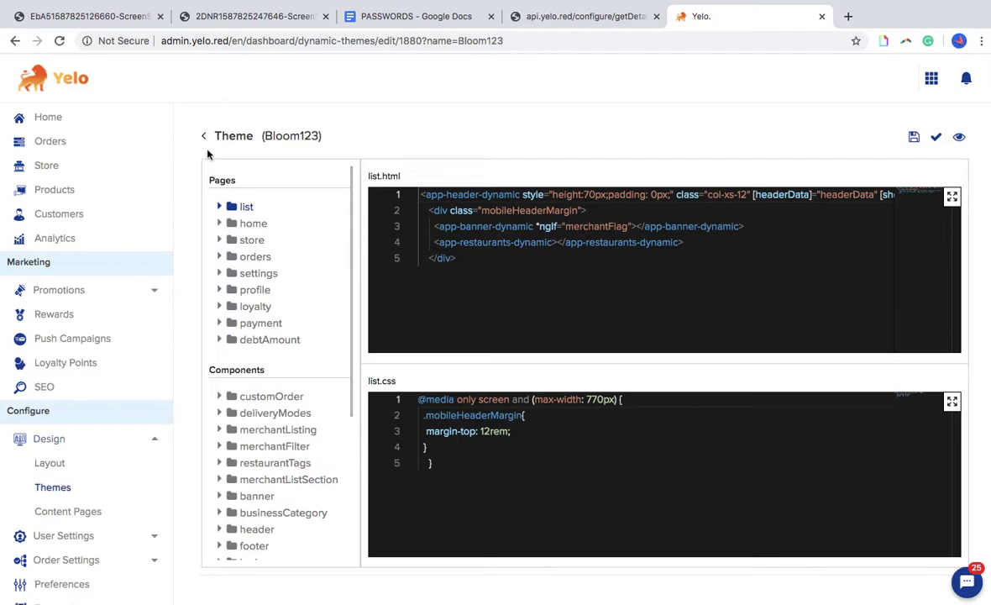
Step: Look at the two uploaded screenshot images open in the other browser tabs
click(99, 14)
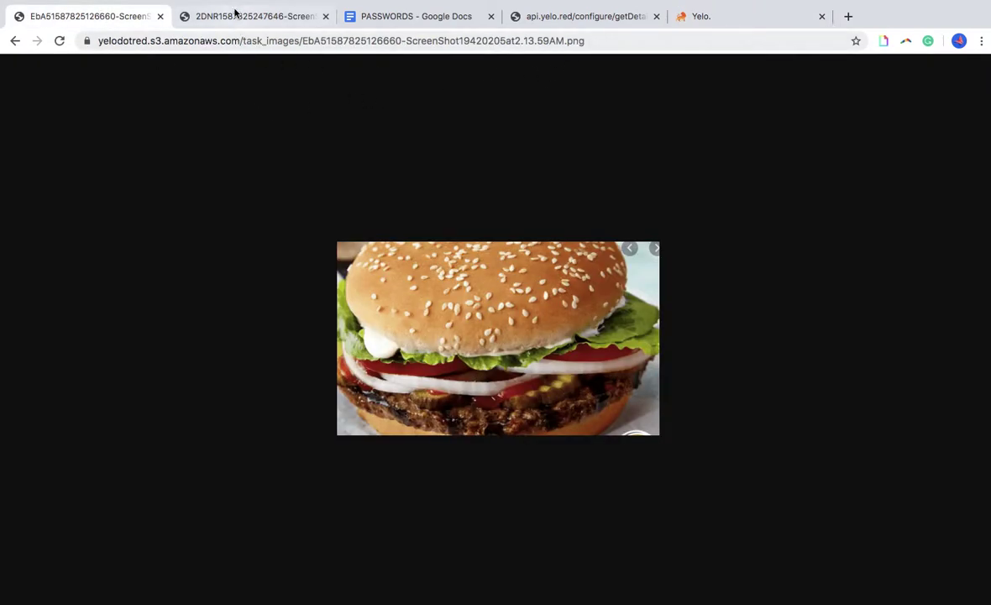
click(235, 13)
click(109, 16)
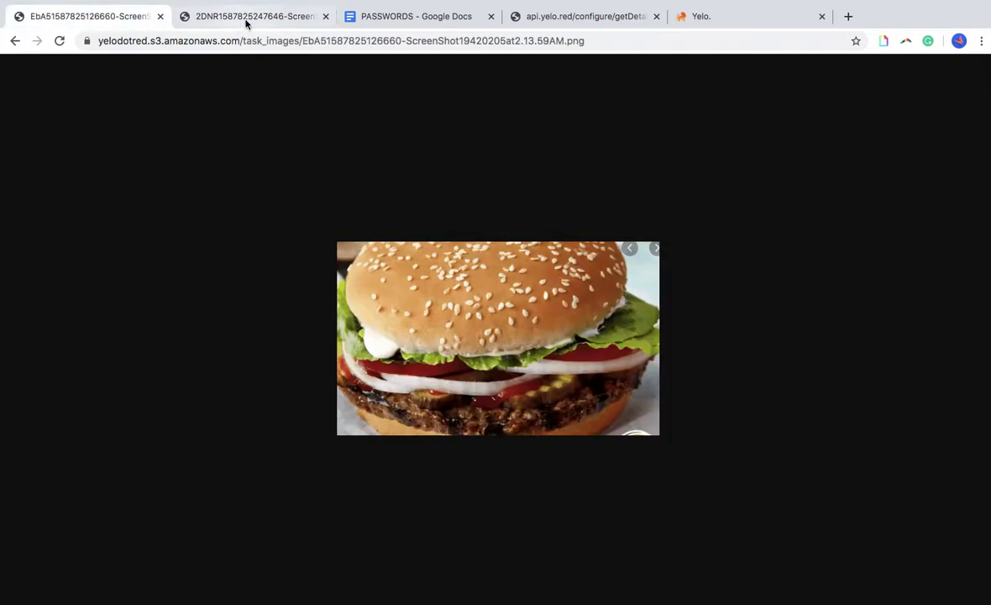
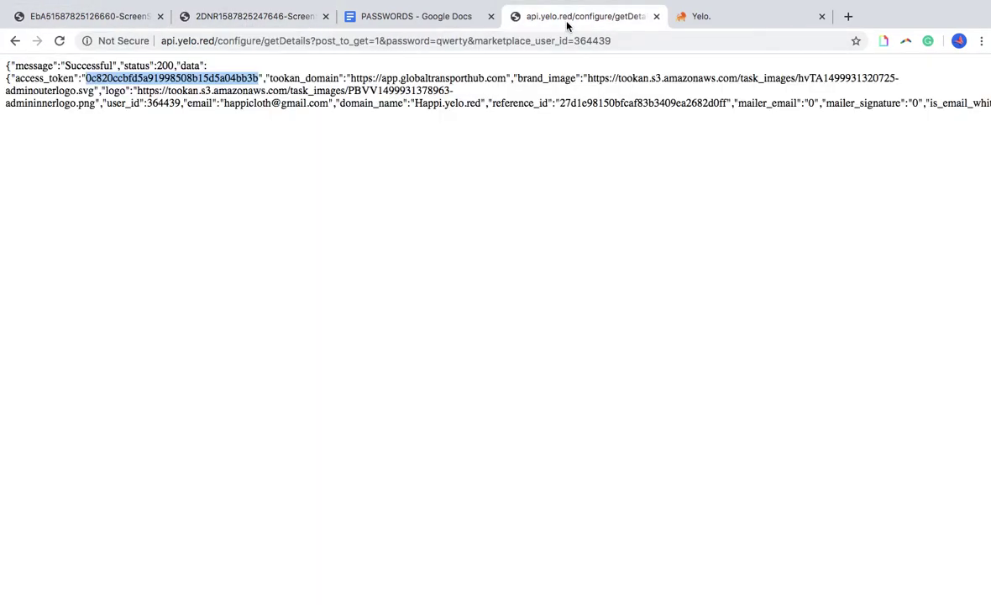
Step: Return to the Bloom123 theme editor and examine the code of its home page
click(701, 16)
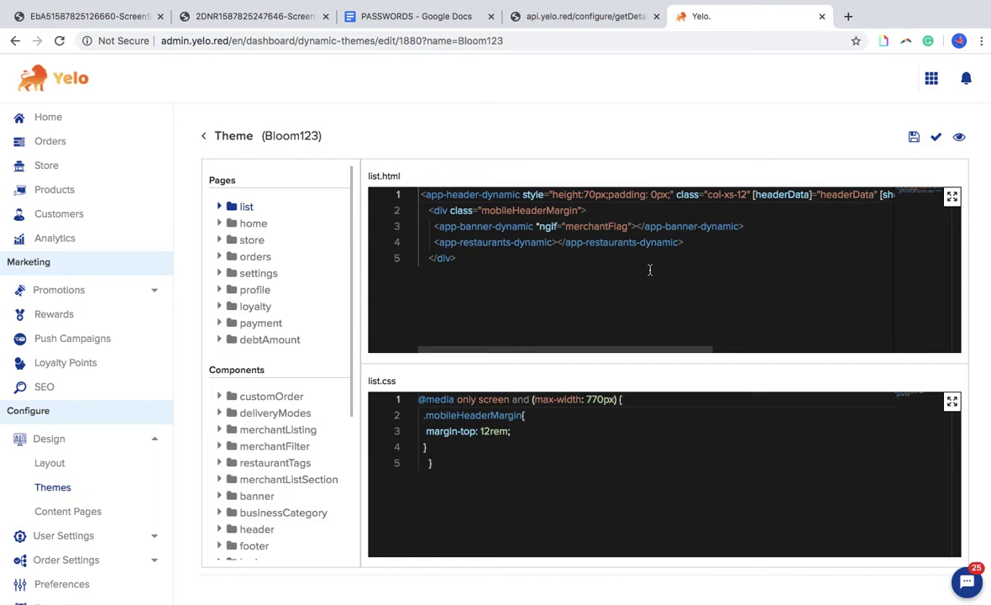
click(245, 224)
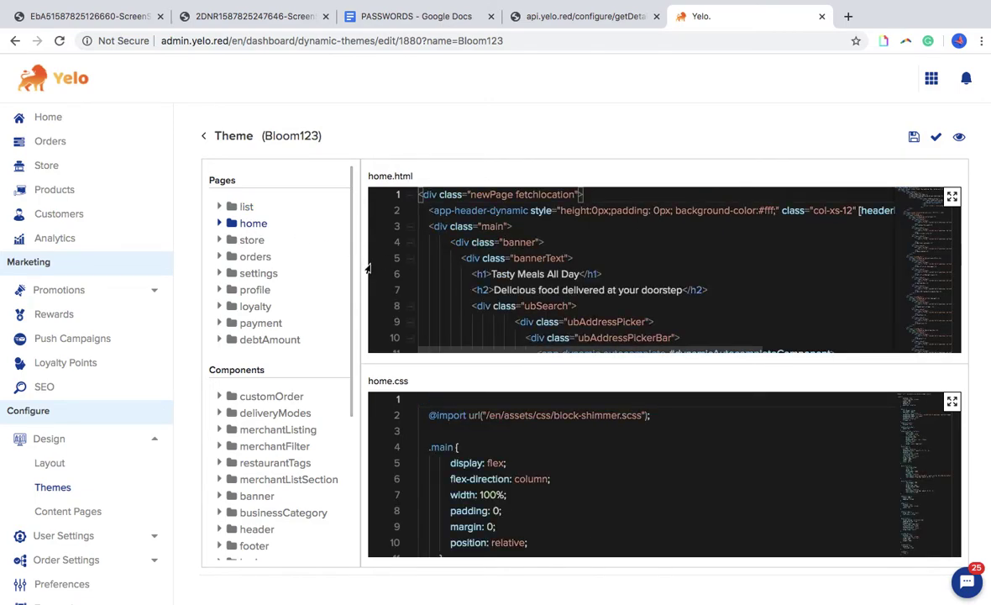
scroll(546, 302, down, 6)
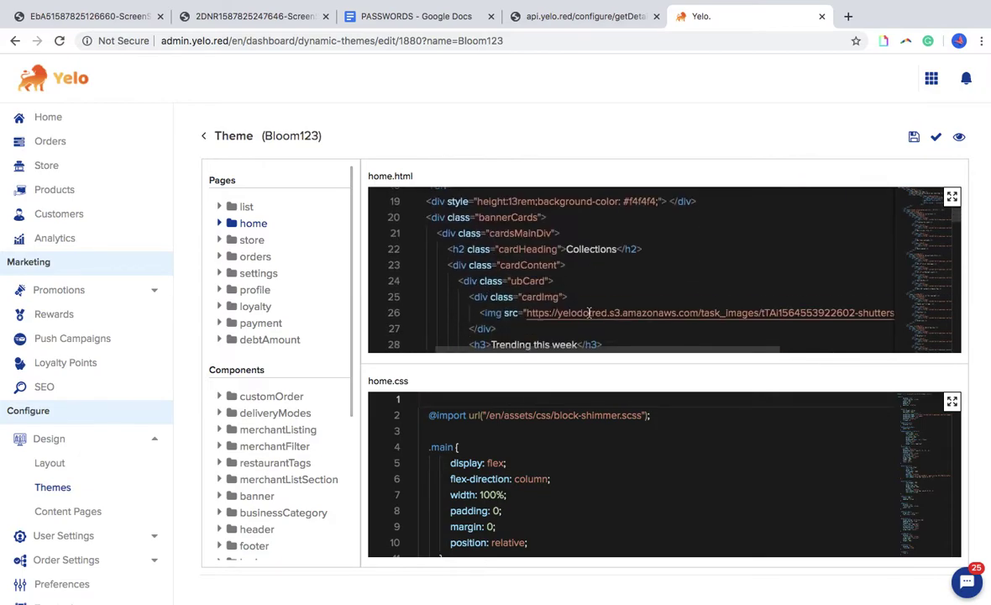
Step: Open the live marketplace website from the dashboard home and examine its banner, collections, offers and quick search sections
click(52, 118)
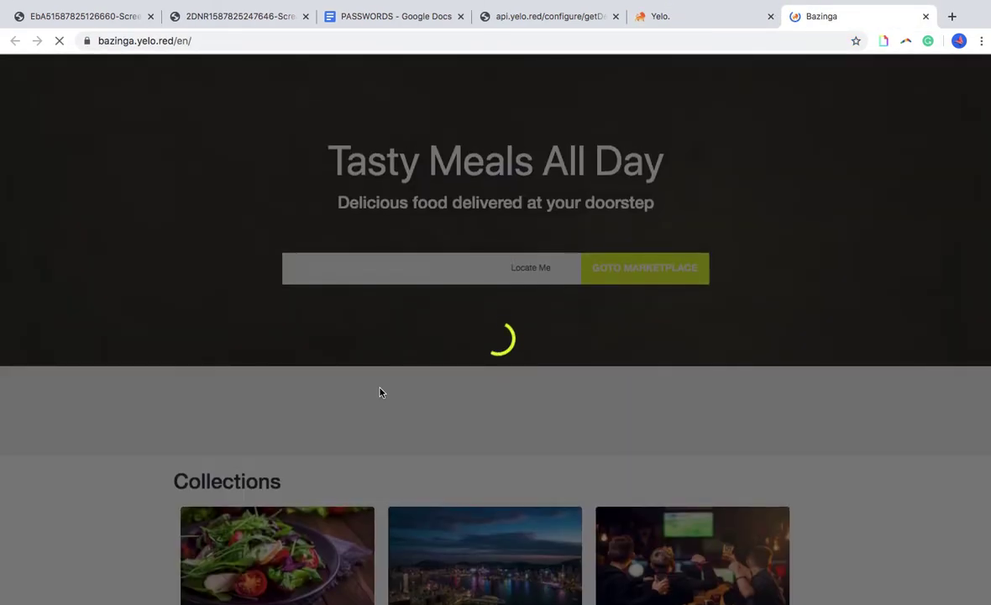
scroll(344, 378, down, 10)
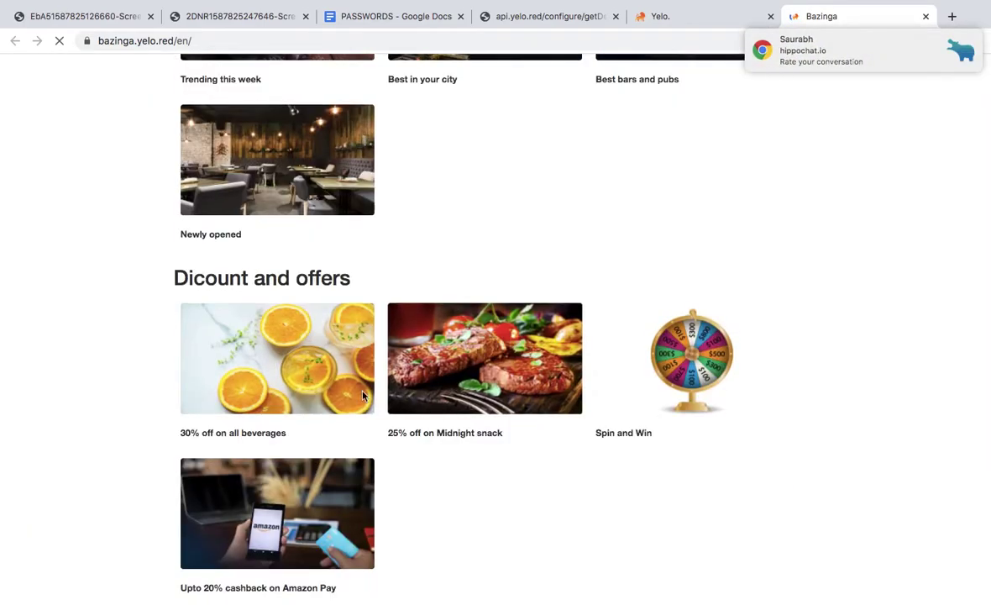
scroll(340, 378, down, 8)
scroll(340, 379, up, 11)
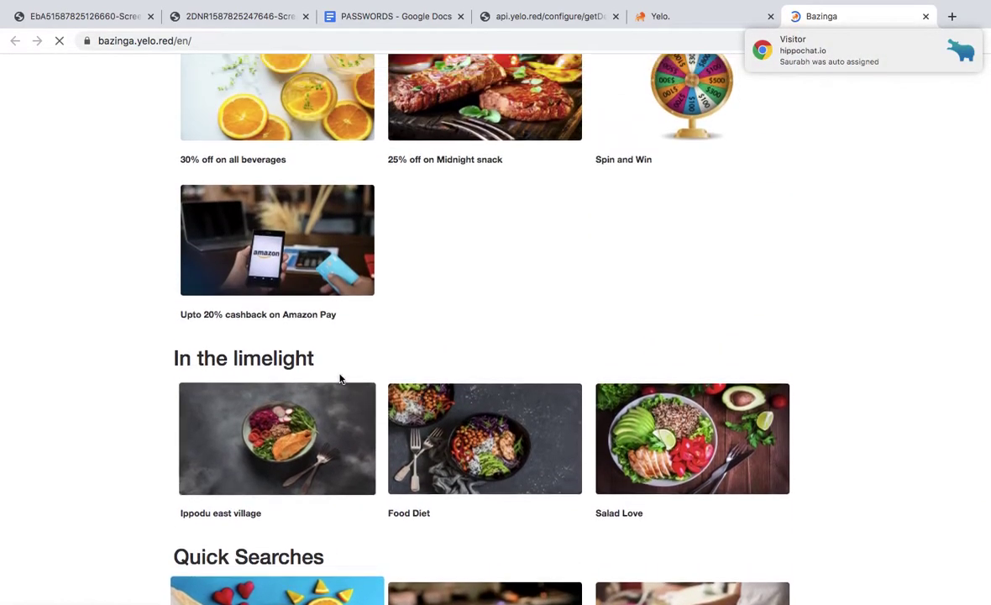
scroll(340, 379, up, 5)
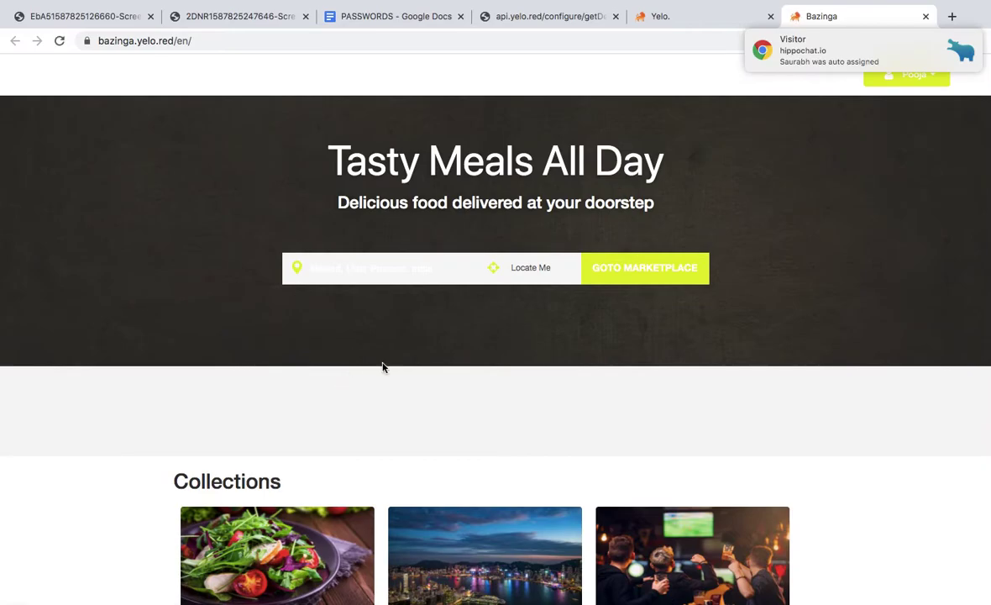
scroll(382, 367, down, 15)
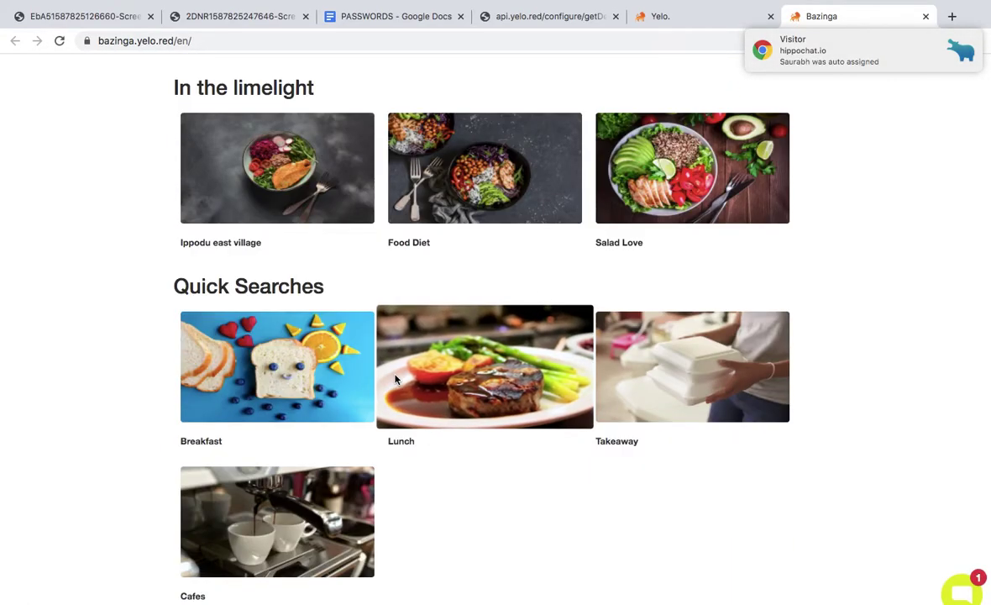
scroll(396, 379, up, 15)
scroll(395, 379, down, 10)
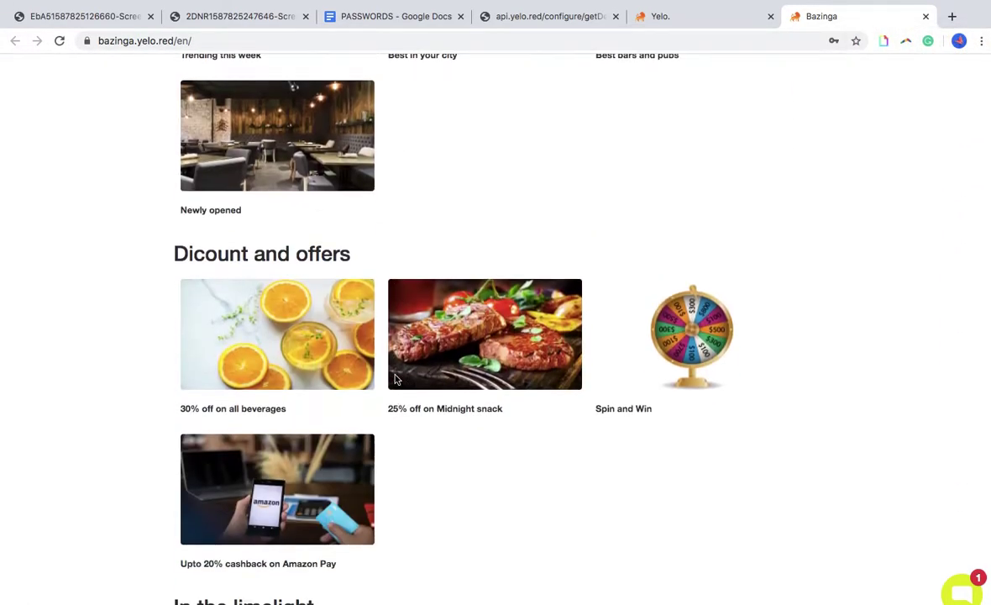
scroll(394, 378, down, 3)
scroll(513, 347, up, 8)
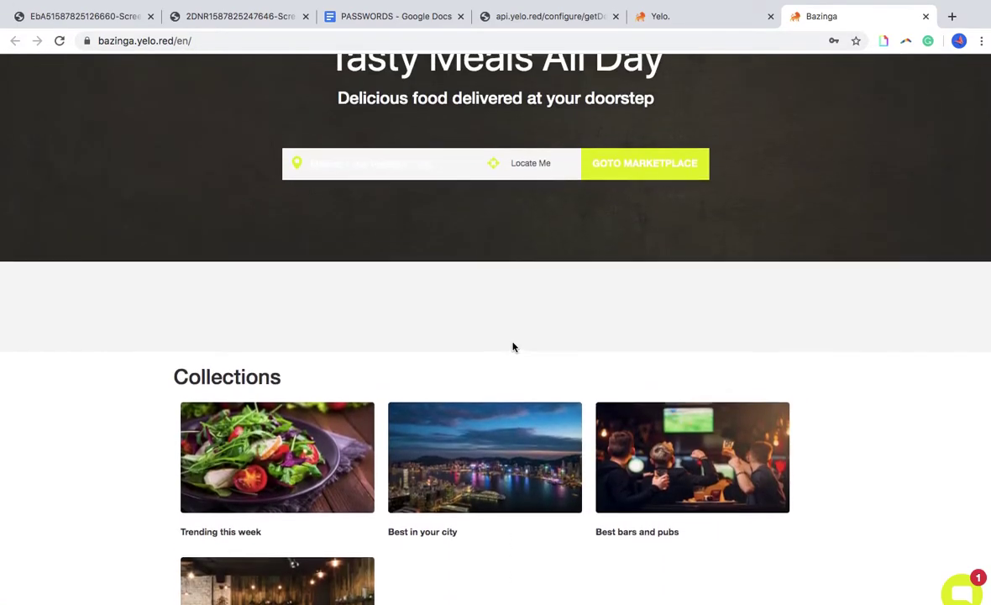
scroll(513, 346, up, 1)
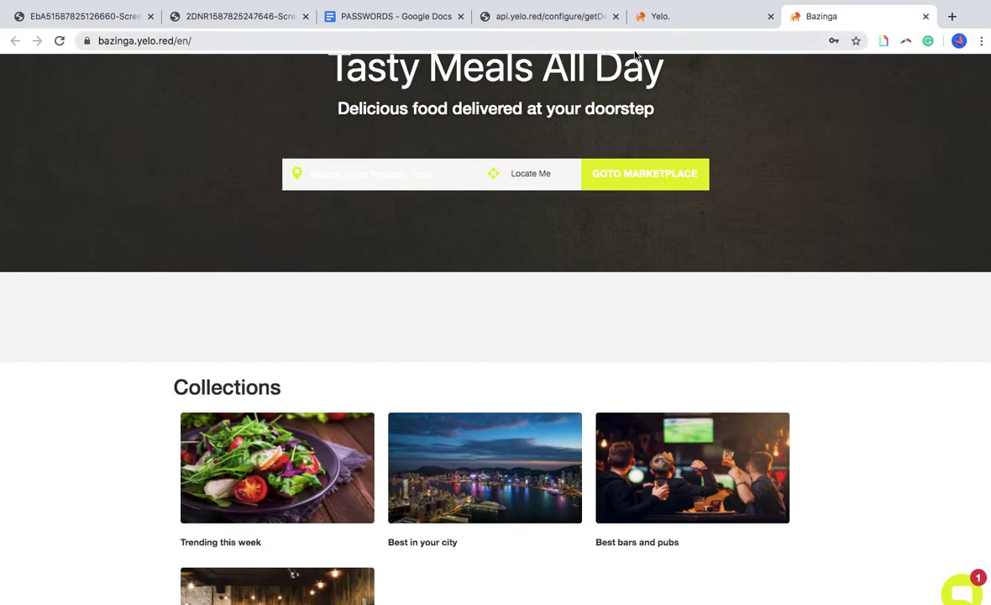
Step: Return to the admin dashboard and publish the Bloom123 theme from the theme collection, confirming the publication
click(710, 19)
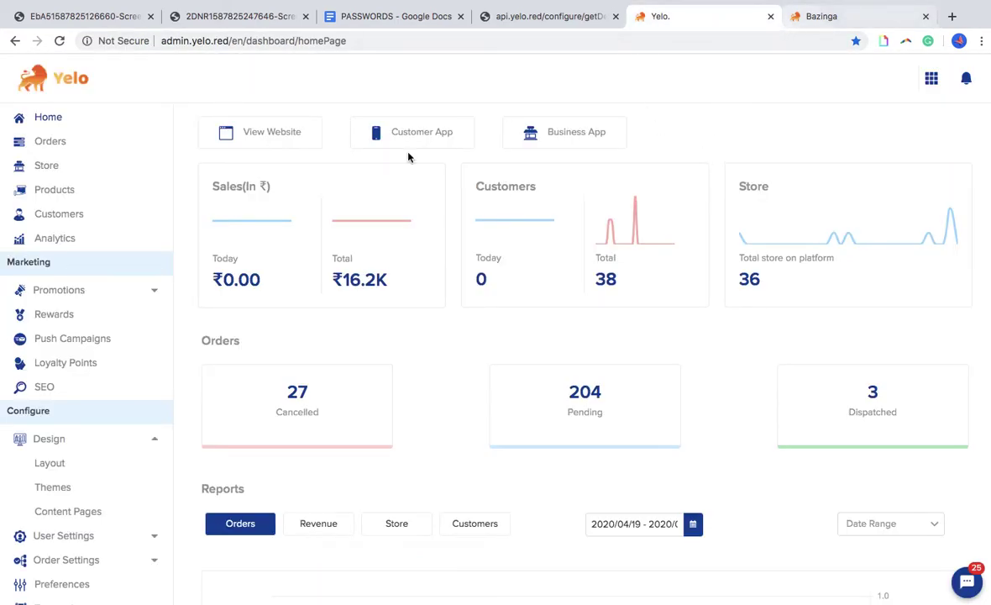
click(66, 490)
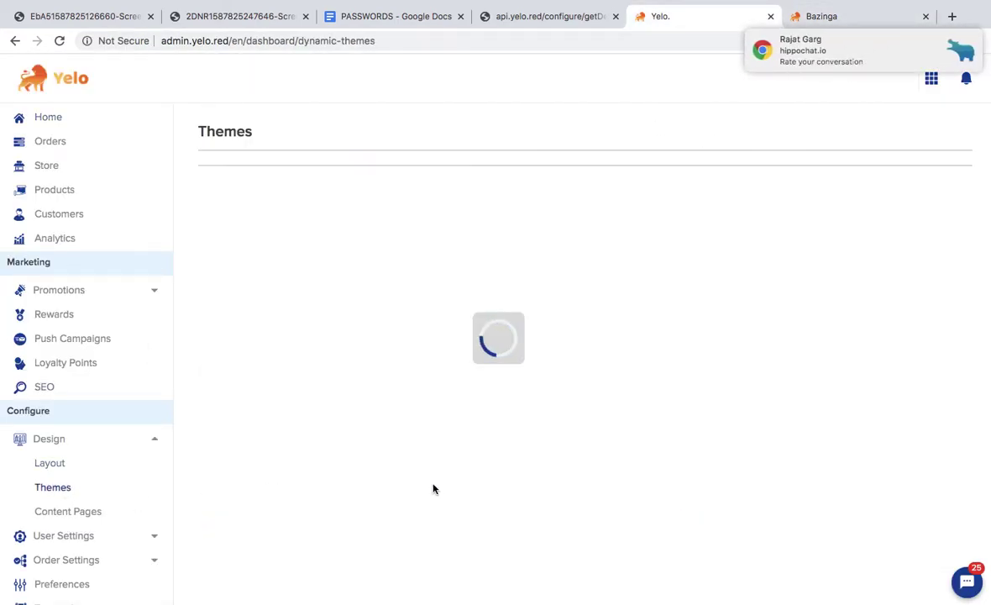
click(899, 507)
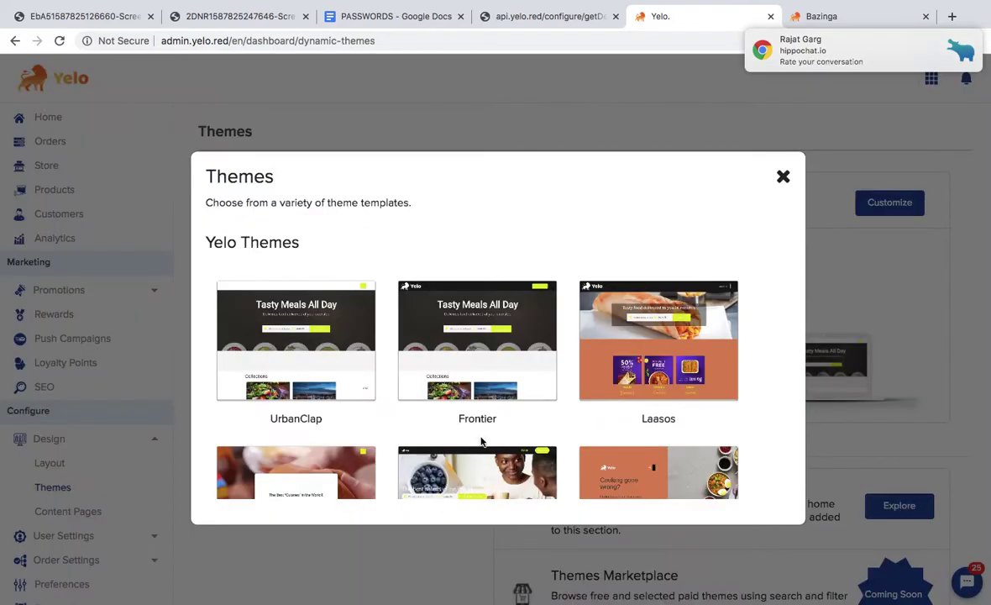
scroll(482, 374, down, 10)
scroll(475, 380, up, 2)
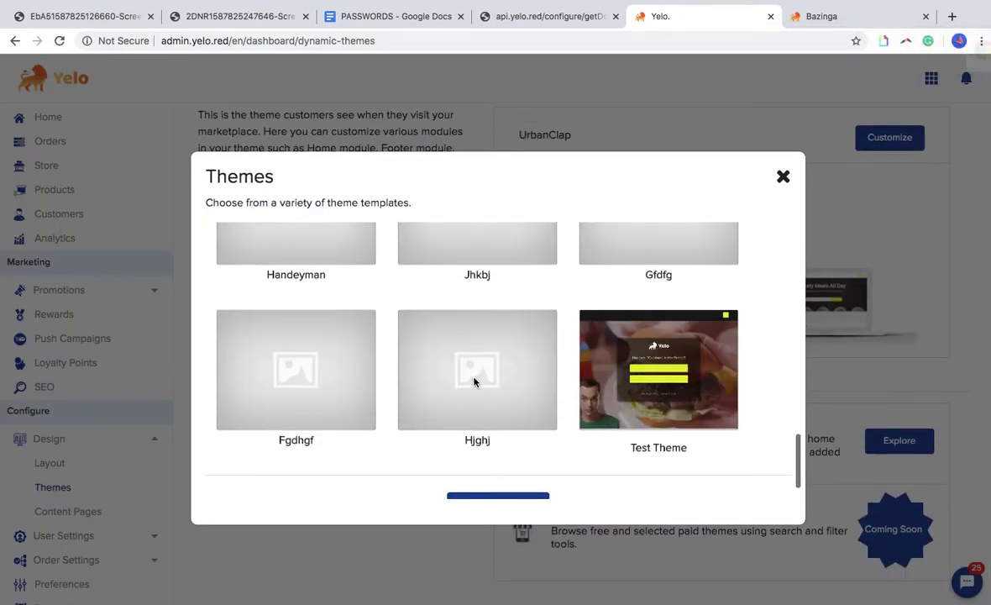
scroll(473, 382, up, 5)
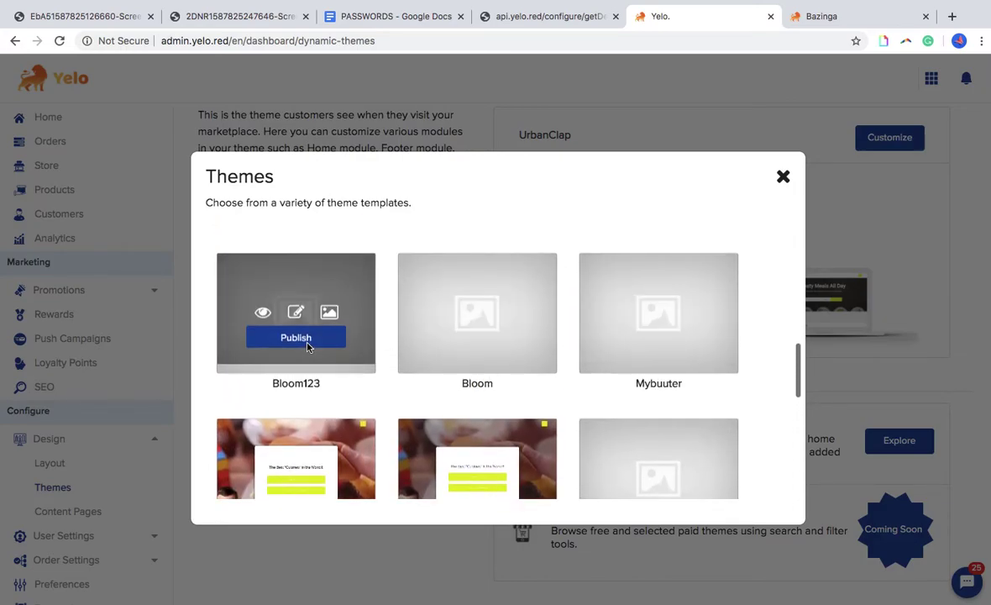
click(308, 344)
click(566, 369)
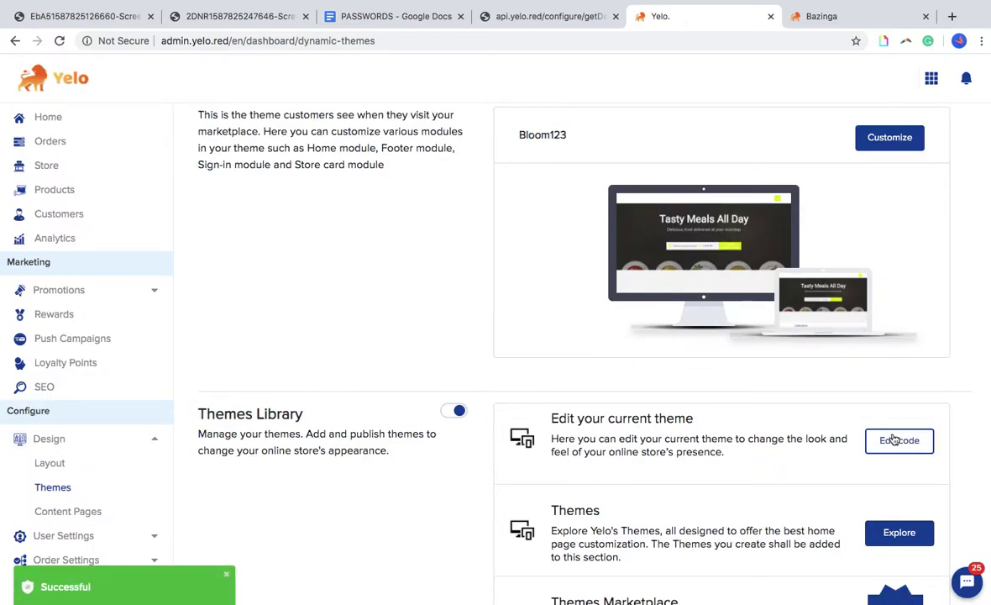
Step: Open the Bloom123 theme's home page code and load the image URL of the "Trending this week" card in a new browser tab
click(897, 450)
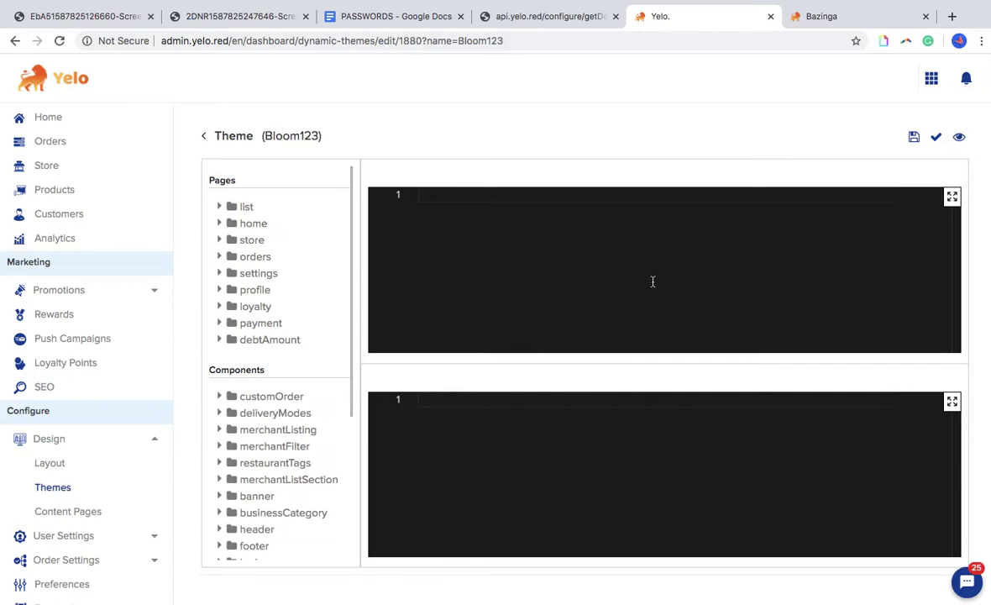
click(251, 223)
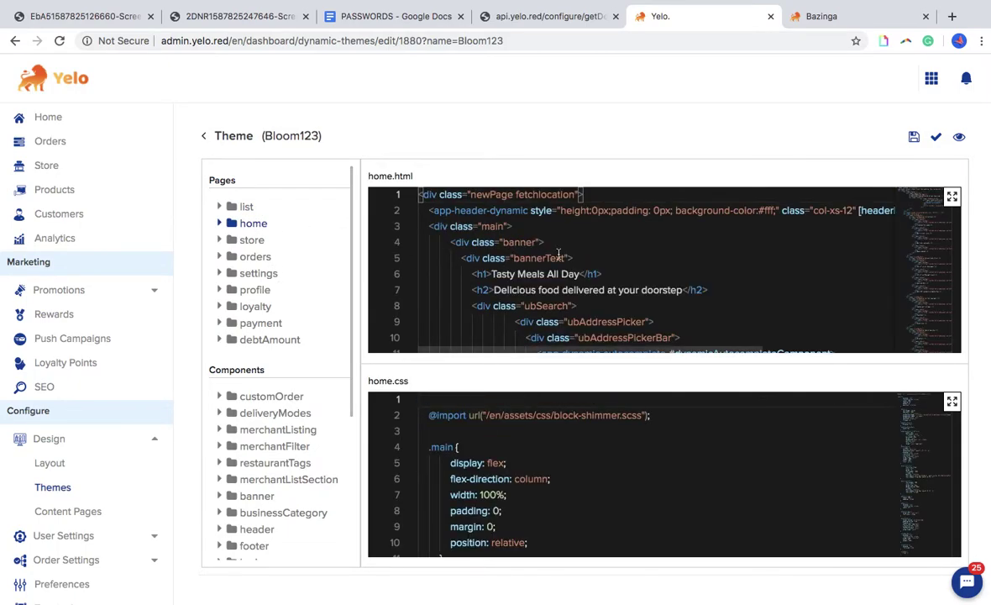
scroll(559, 254, down, 7)
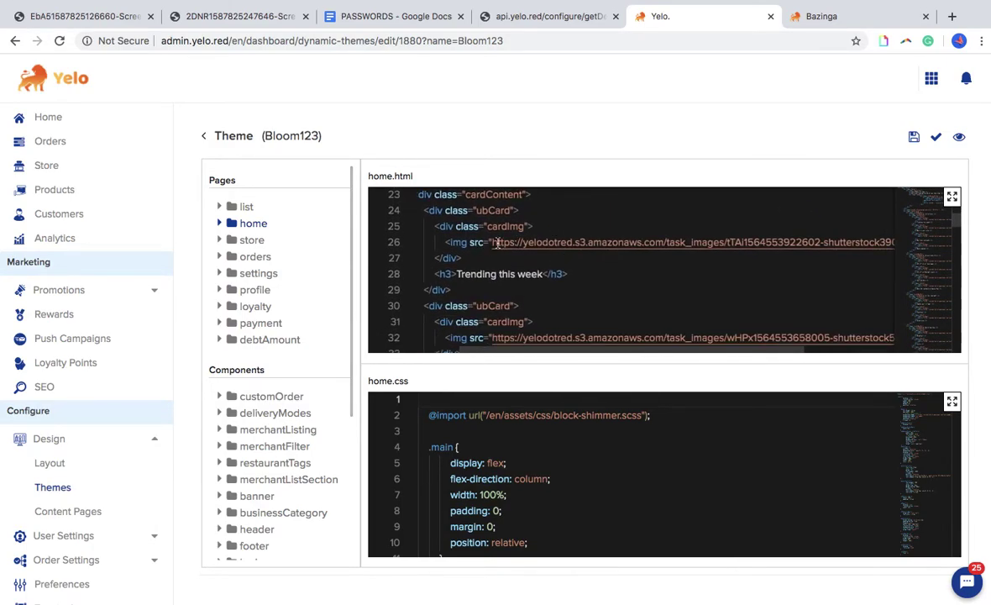
drag(493, 243, 875, 243)
key(ctrl+c)
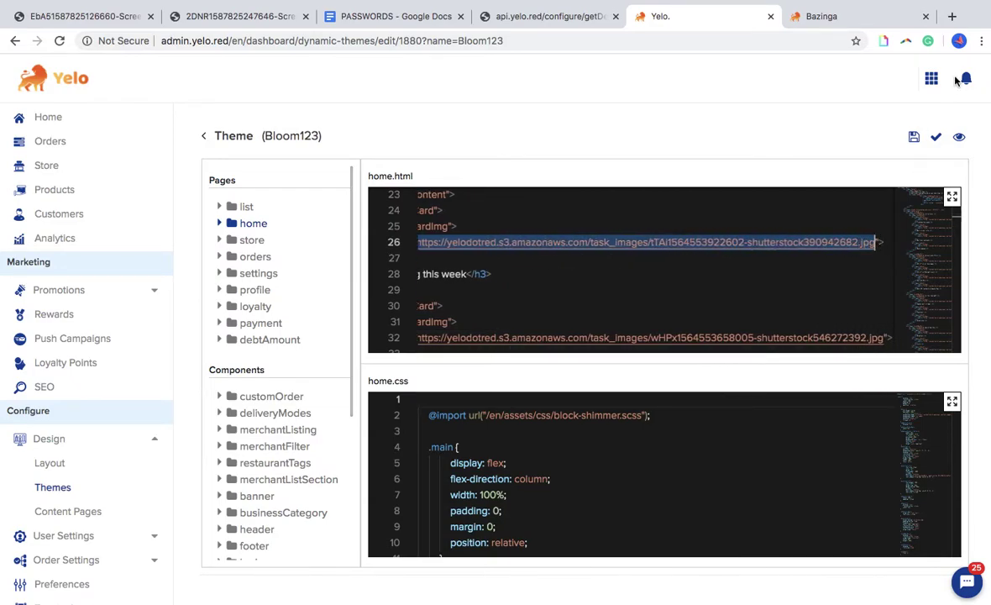
key(ctrl+t)
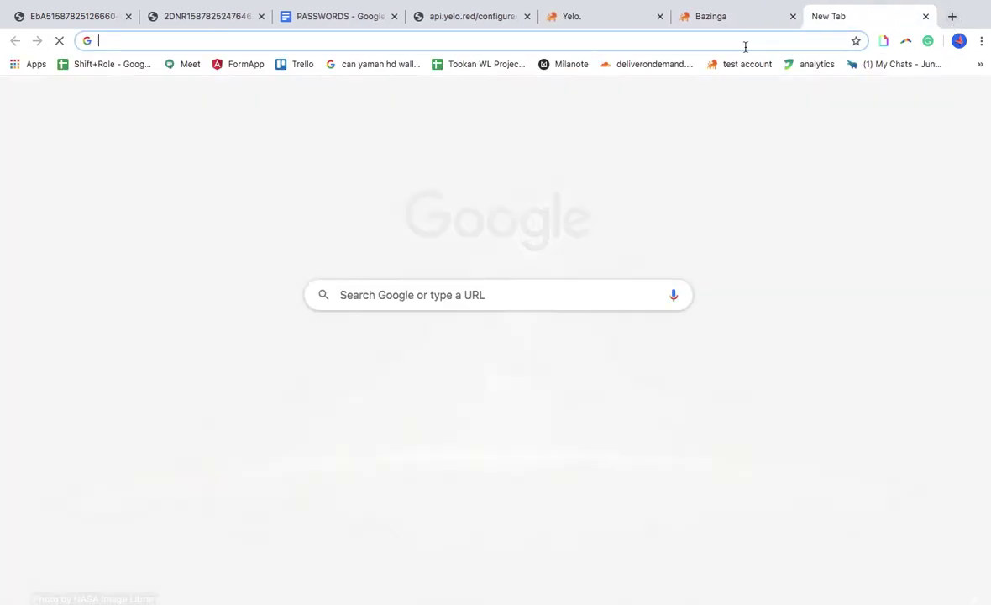
key(ctrl+v)
key(Return)
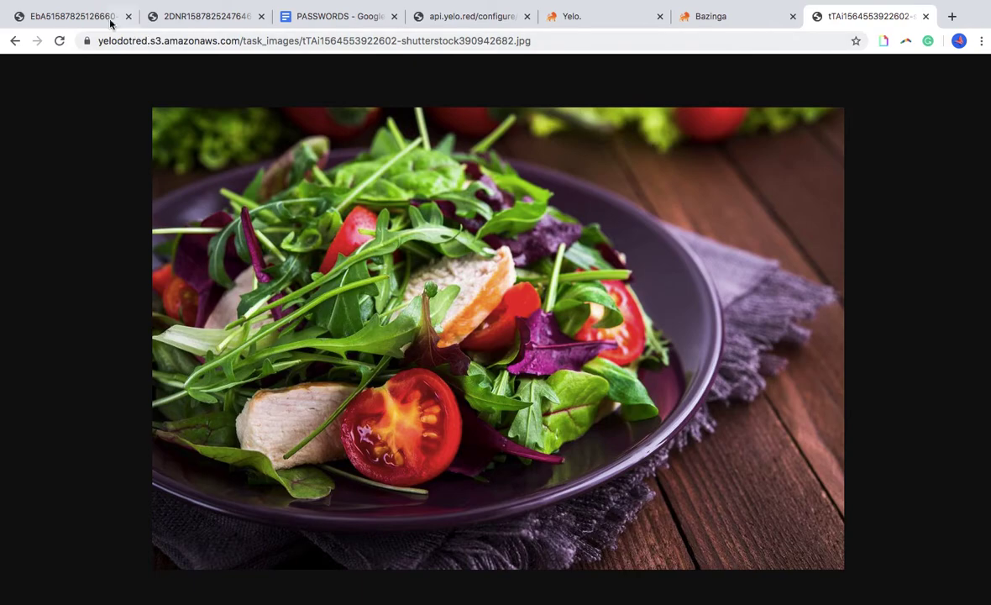
click(82, 16)
click(259, 42)
key(ctrl+c)
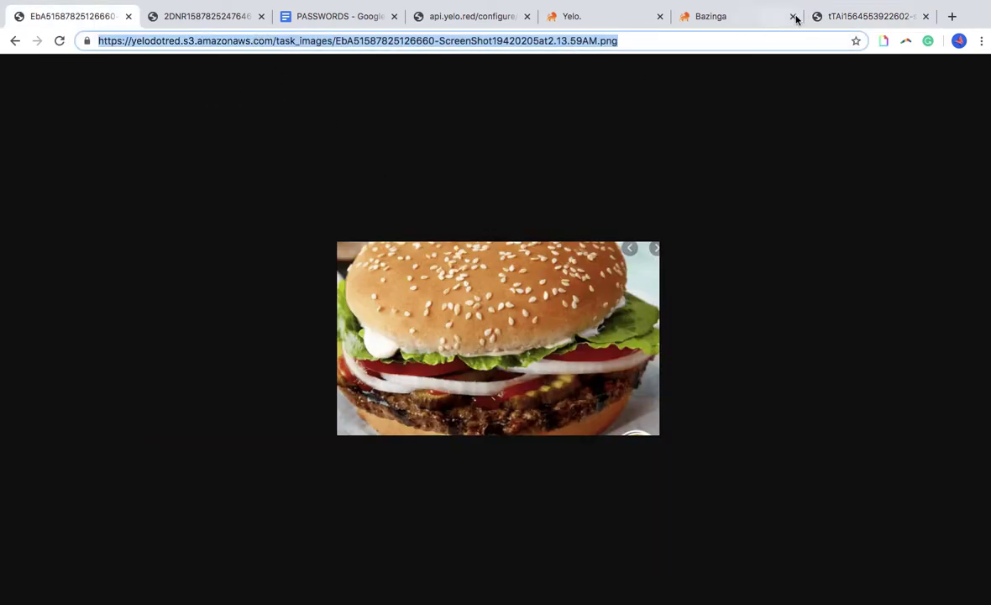
click(600, 16)
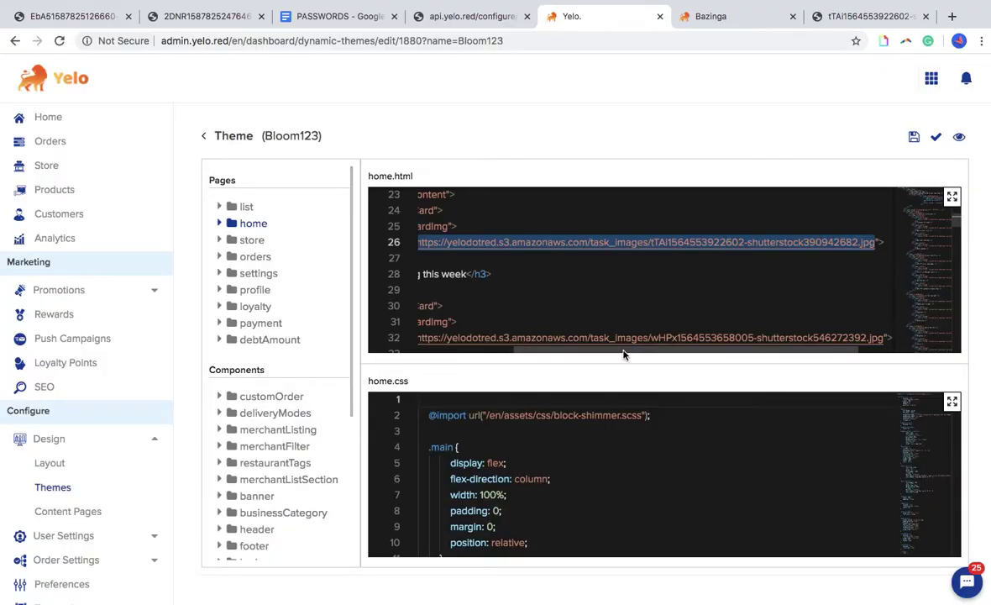
key(ctrl+v)
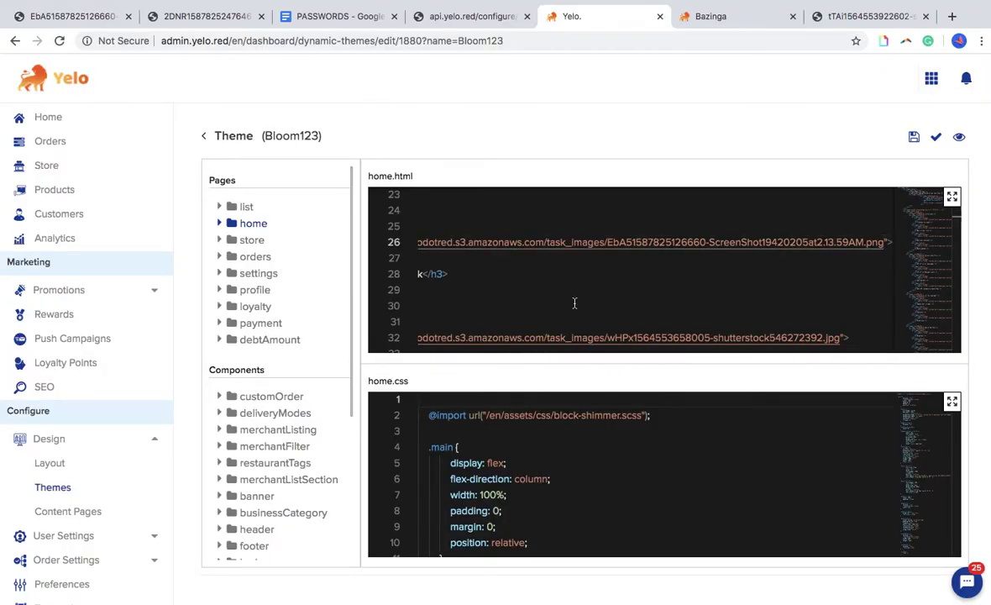
Step: Save the theme with the burger image and preview the Collections section of the marketplace home page
scroll(570, 269, left, 5)
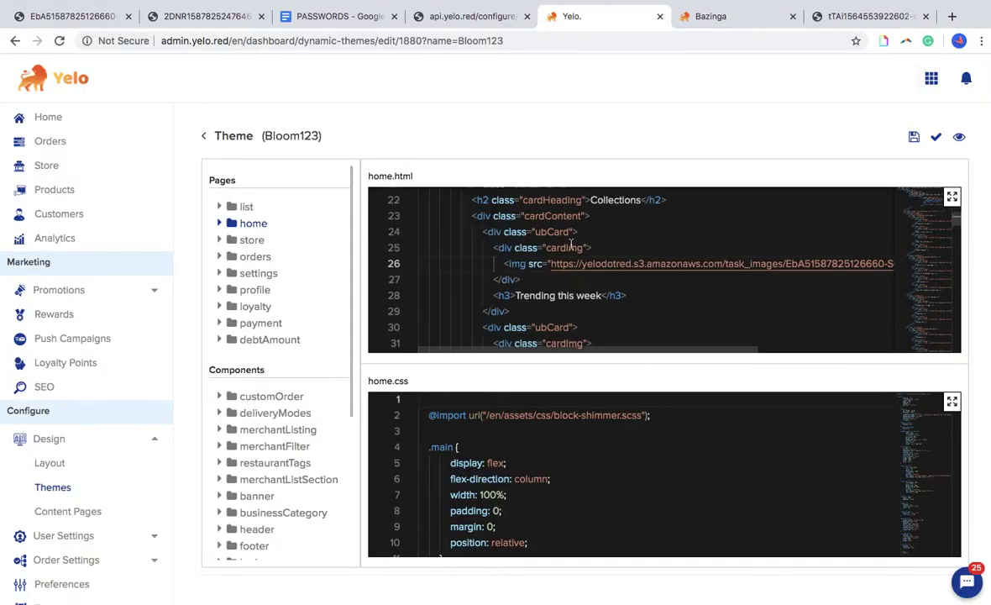
click(915, 140)
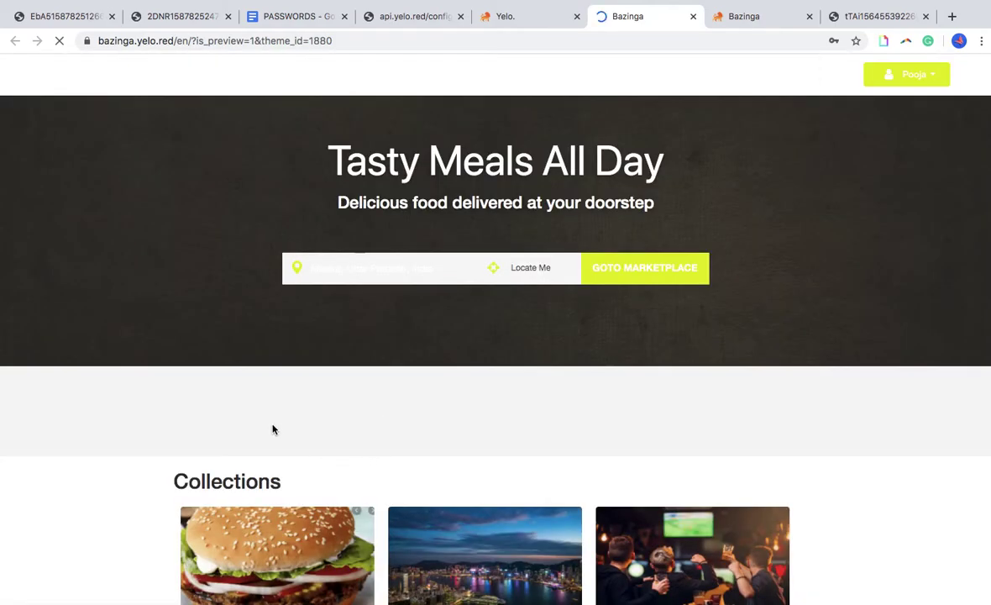
scroll(275, 429, down, 3)
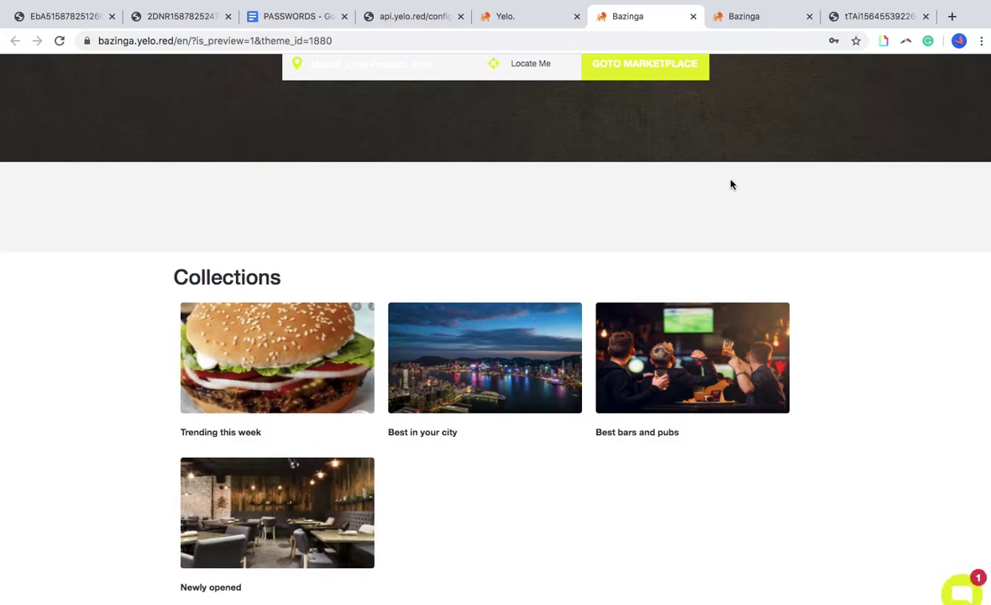
Step: Return to the home.html code and open the image URL of the "Best in your city" card in a new browser tab
click(532, 20)
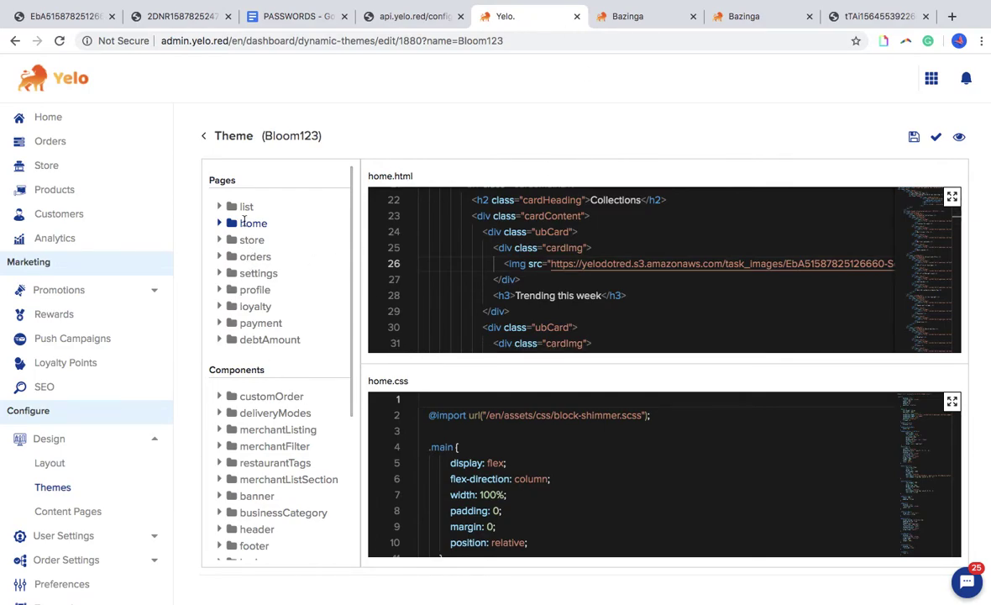
scroll(551, 290, down, 3)
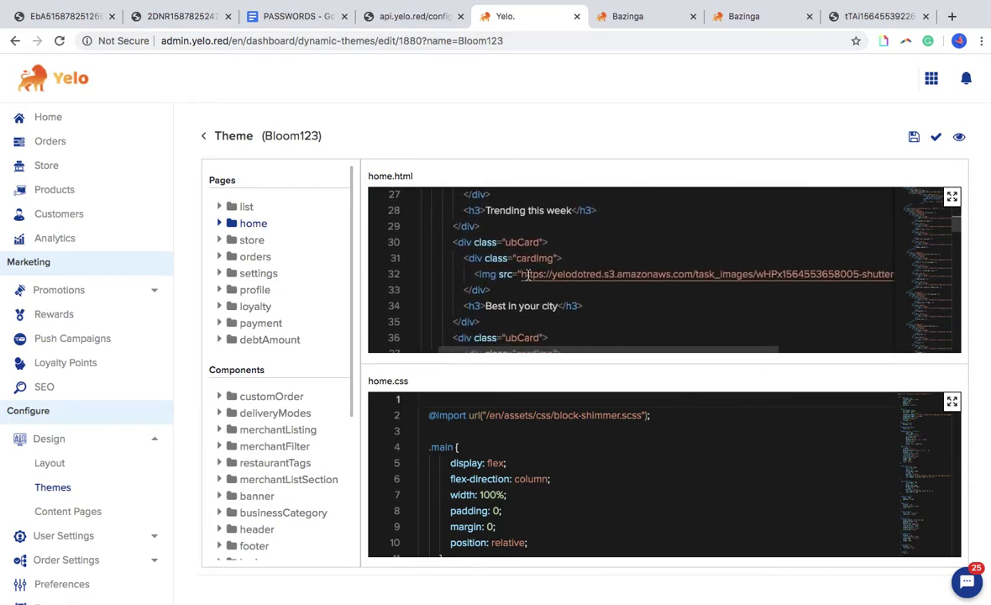
double_click(526, 274)
triple_click(528, 274)
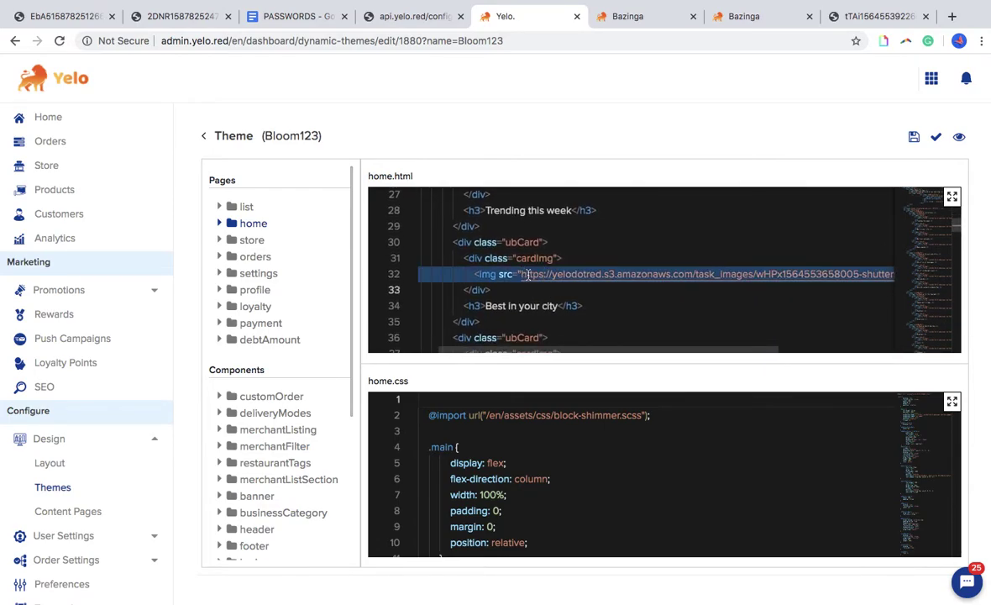
click(573, 276)
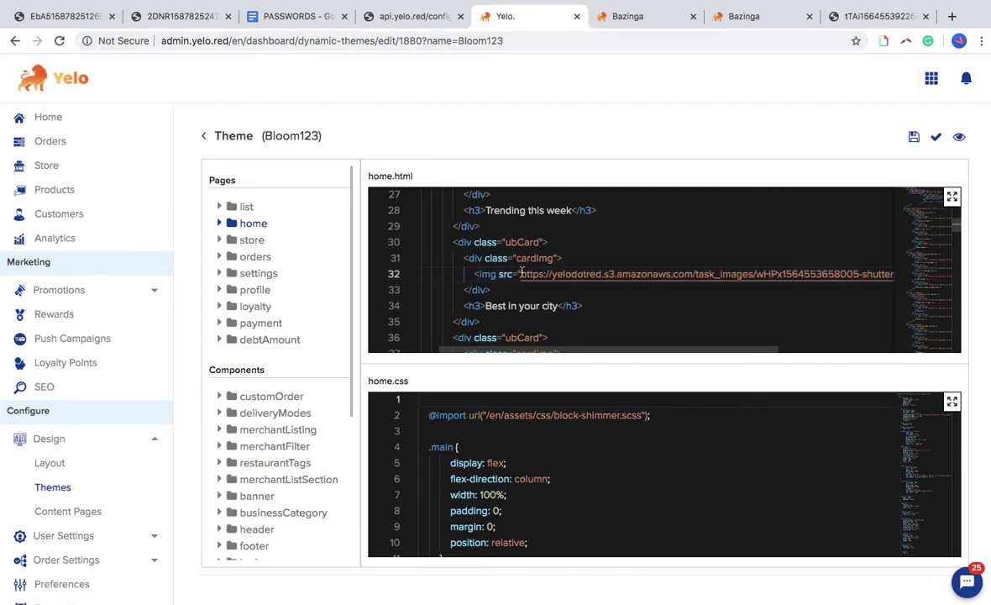
drag(521, 274, 873, 278)
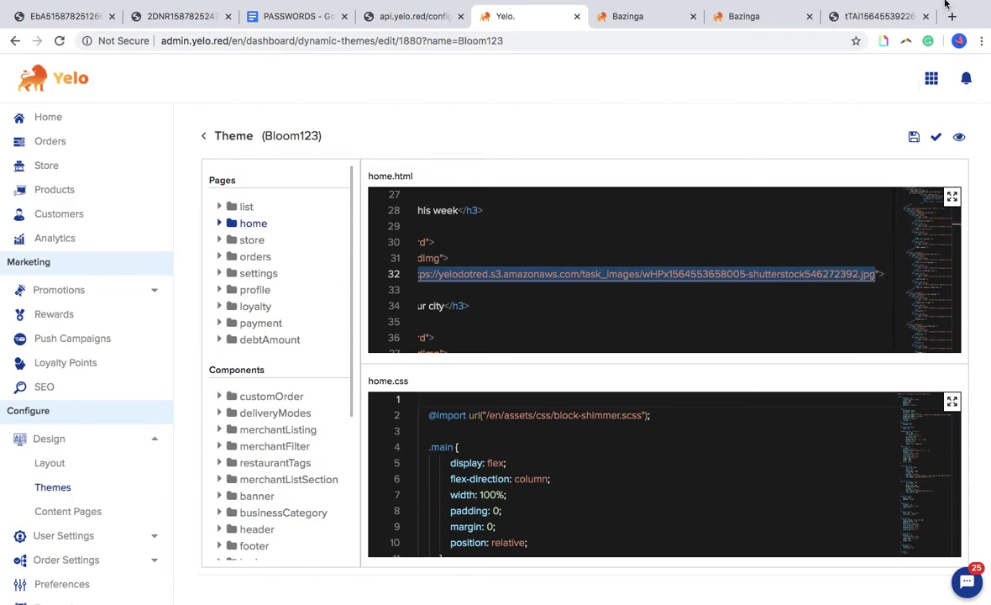
key(ctrl+t)
key(ctrl+v)
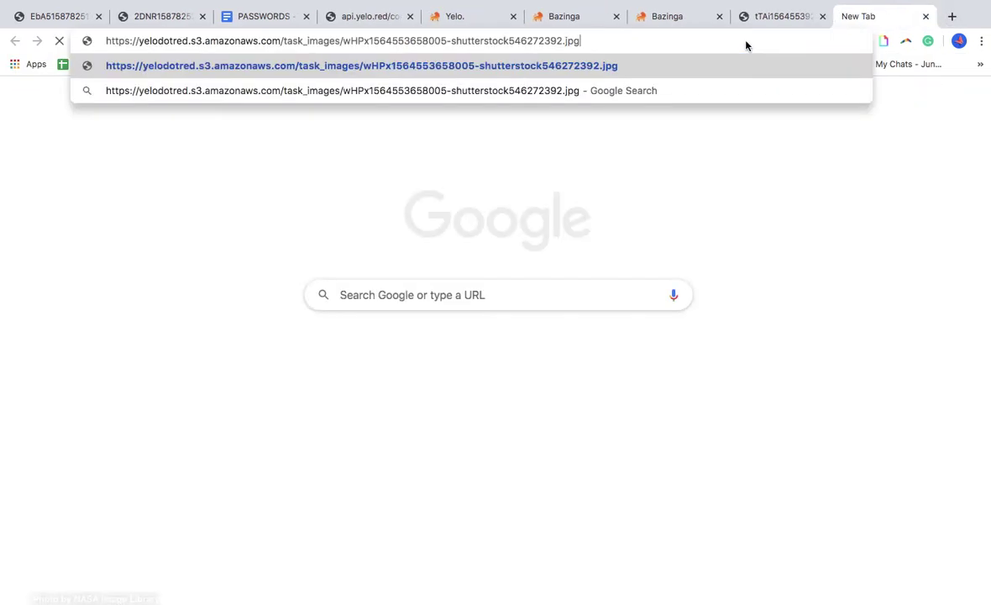
key(Return)
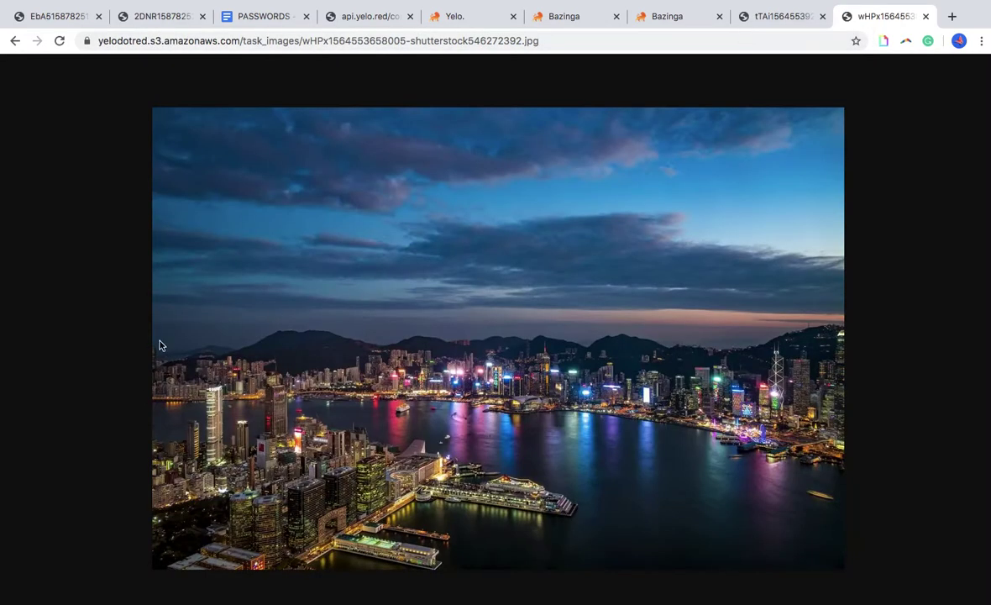
click(156, 17)
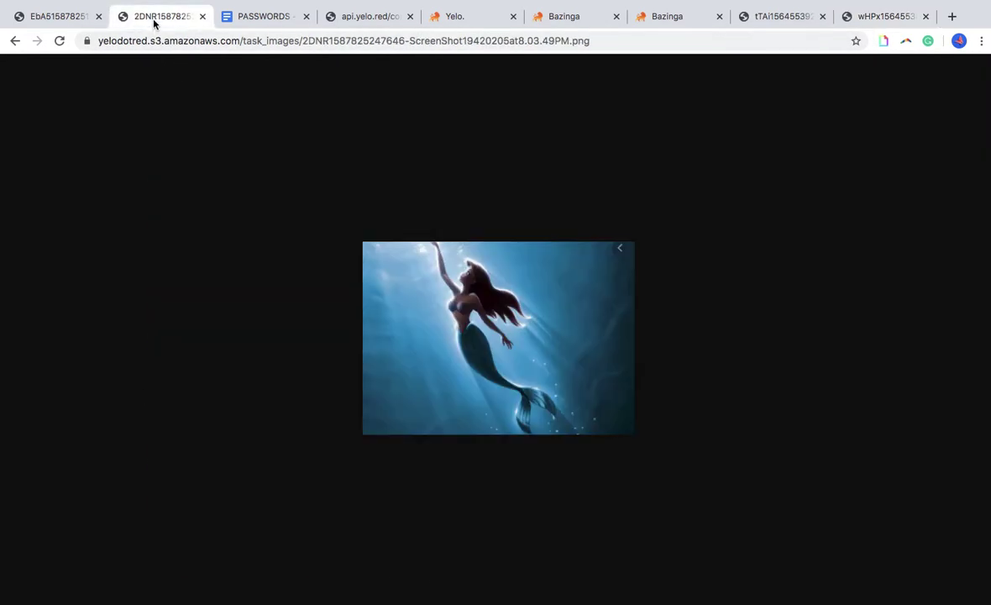
click(317, 44)
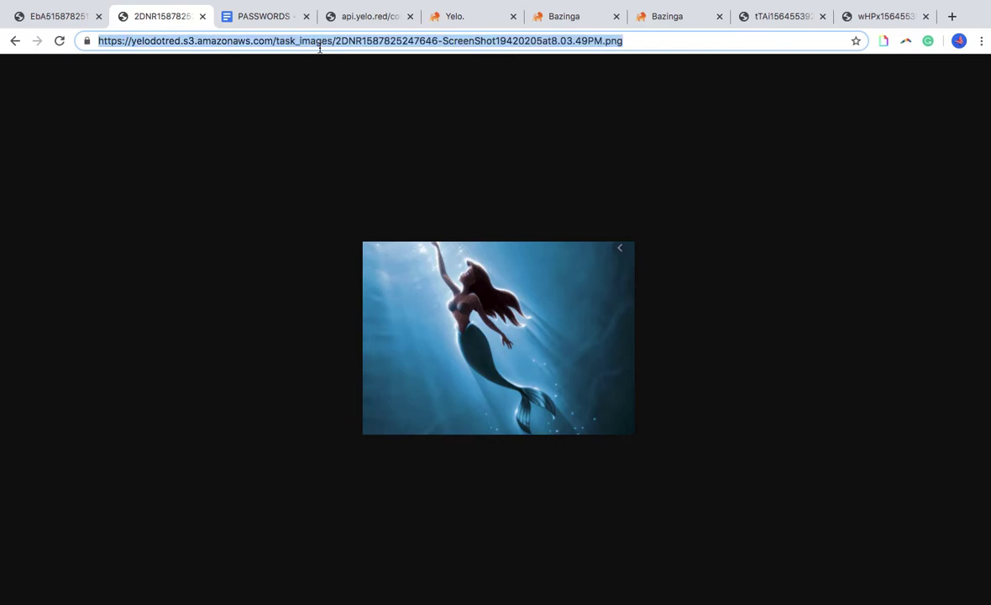
click(592, 17)
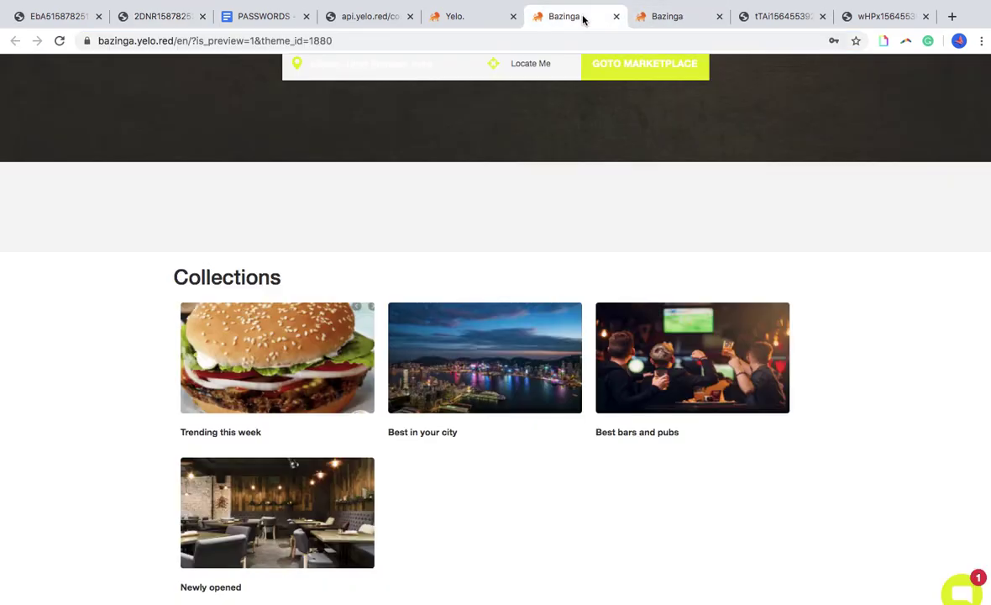
click(680, 16)
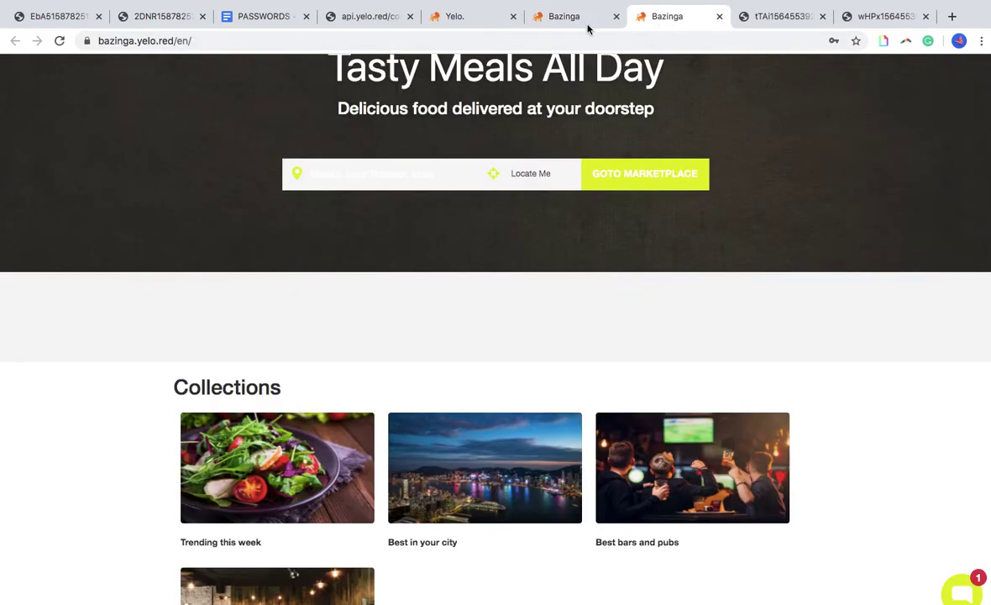
click(475, 17)
key(Right)
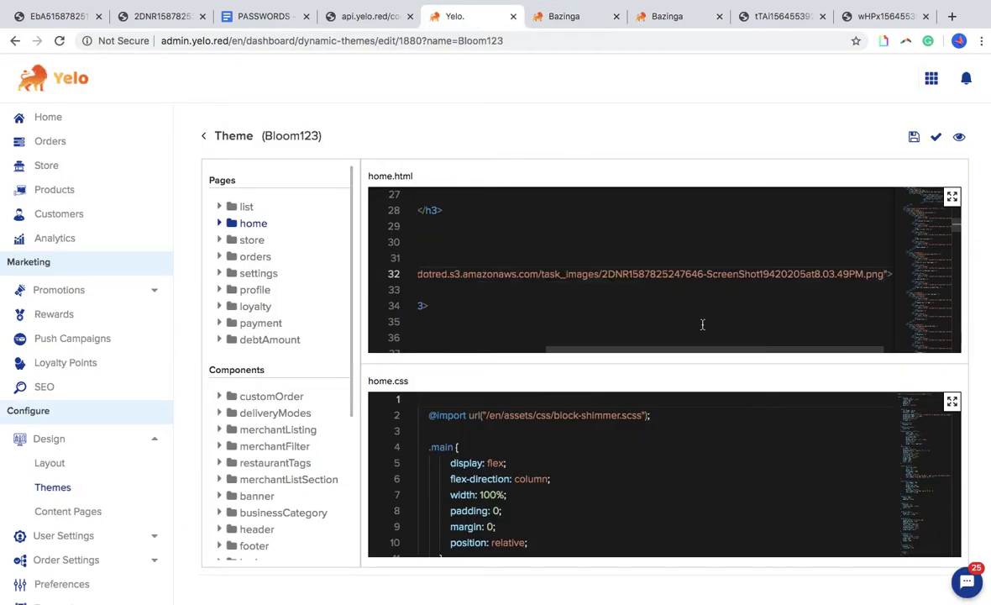
Step: Save the theme with the mermaid image and preview the home page's collection cards and offers
click(914, 137)
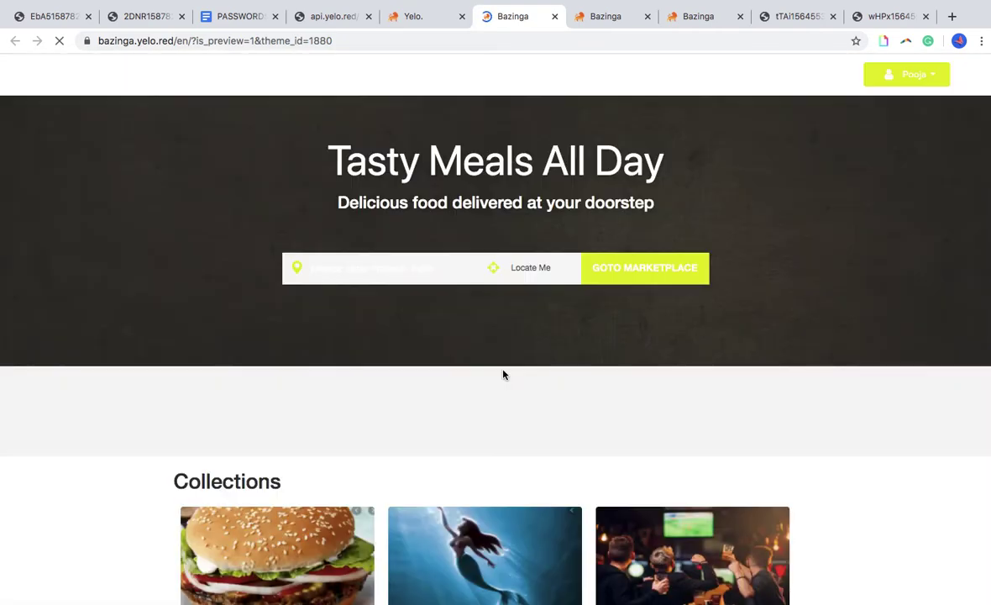
scroll(504, 375, down, 7)
scroll(478, 214, up, 3)
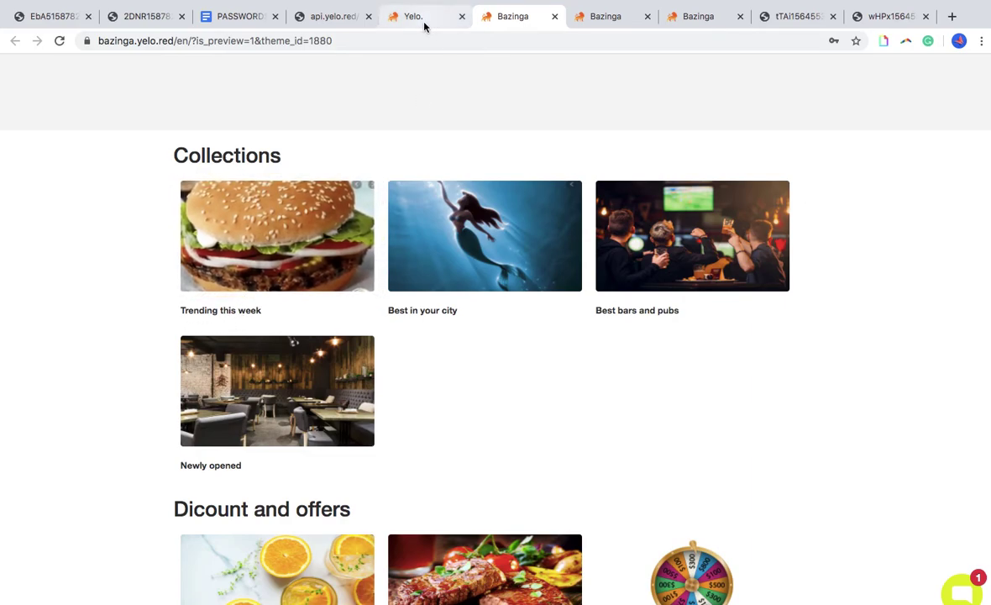
Step: Change the first collection card's heading in home.html from "Trending this week" to "I love BURGER KING!!"
click(392, 19)
scroll(550, 263, left, 5)
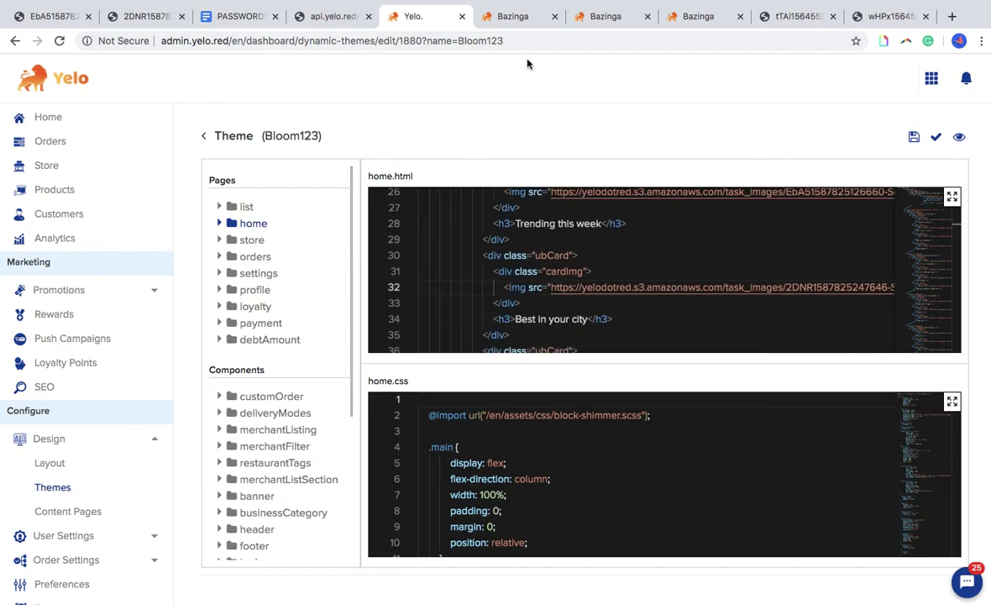
click(526, 10)
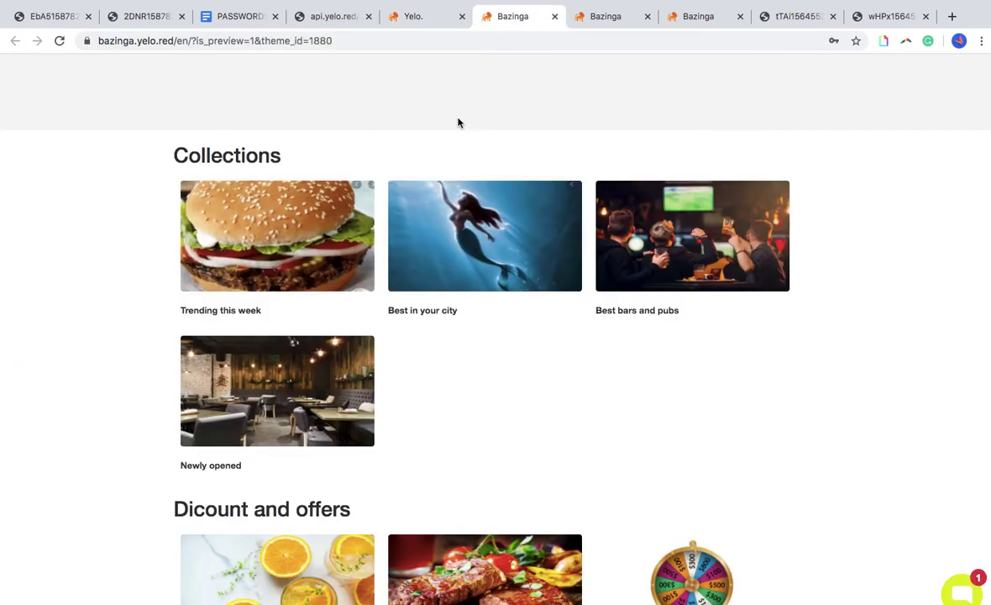
click(419, 18)
scroll(558, 284, up, 2)
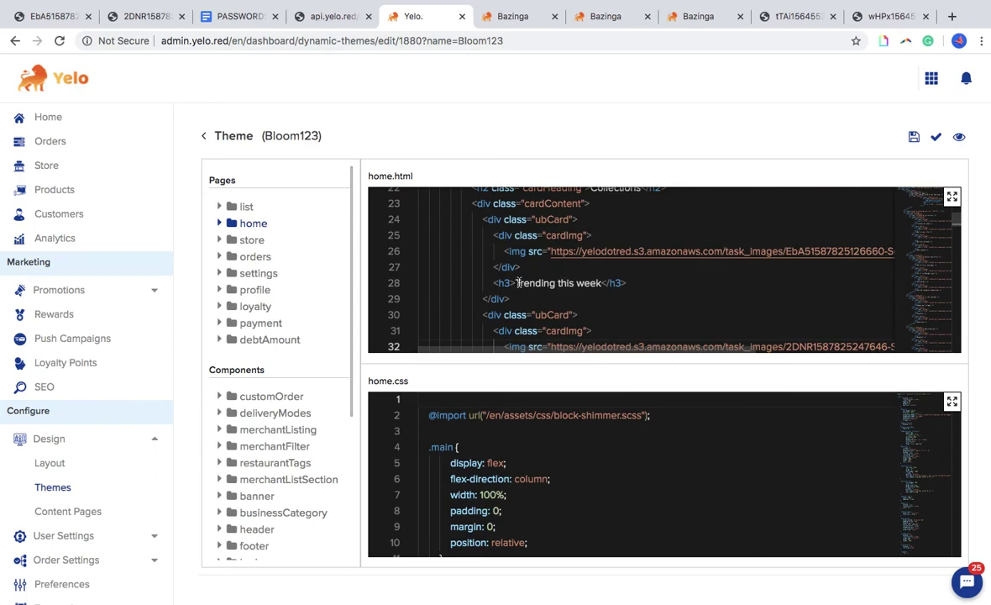
drag(518, 283, 601, 283)
click(589, 283)
key(BackSpace)
key(BackSpace)
key(BackSpace)
key(BackSpace)
key(BackSpace)
key(BackSpace)
key(BackSpace)
key(BackSpace)
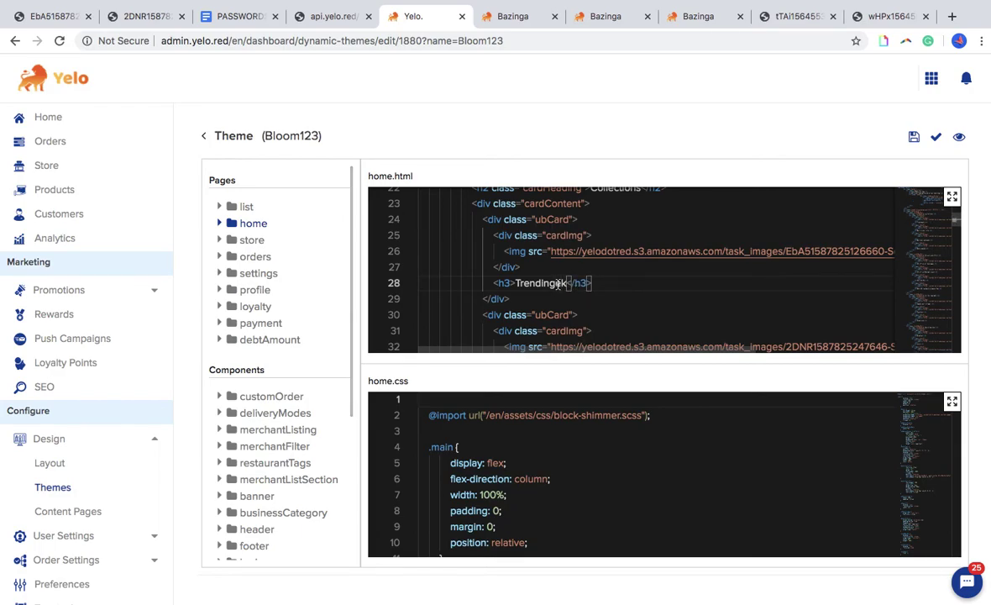
key(BackSpace)
key(BackSpace)
key(BackSpace)
key(BackSpace)
key(BackSpace)
key(BackSpace)
key(BackSpace)
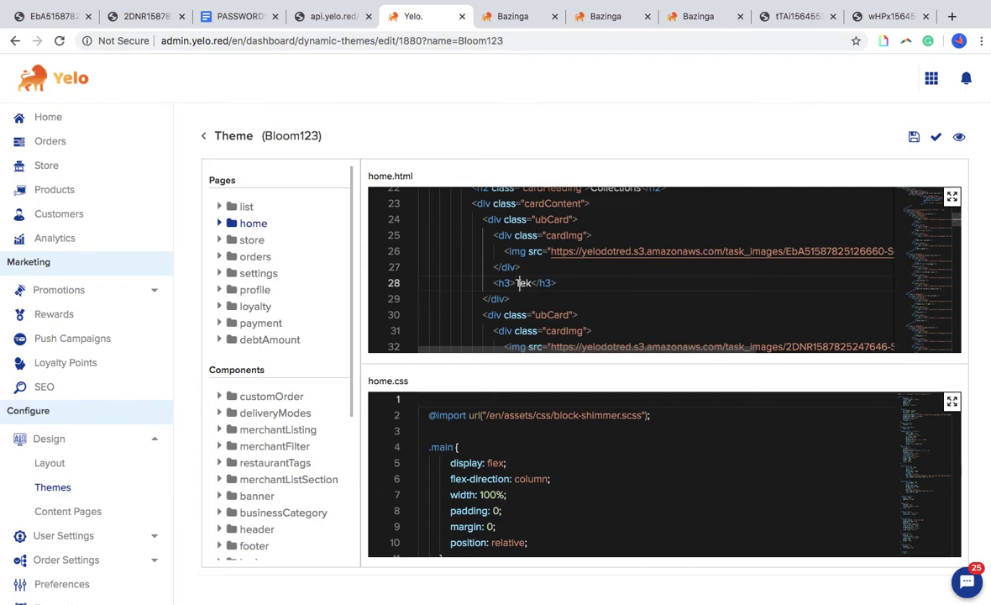
key(BackSpace)
key(BackSpace)
key(Delete)
text(I love )
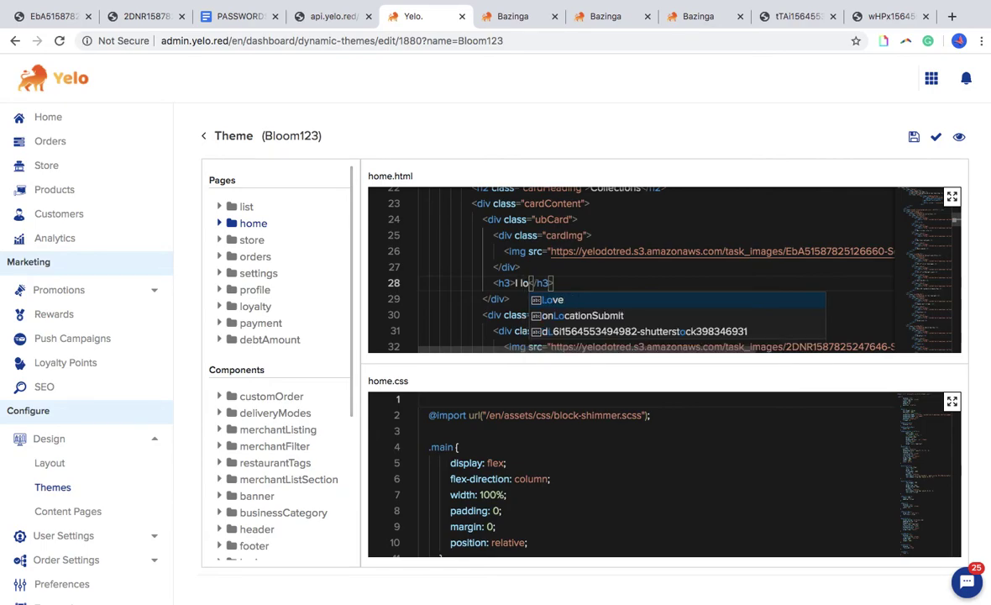
text(BURGER )
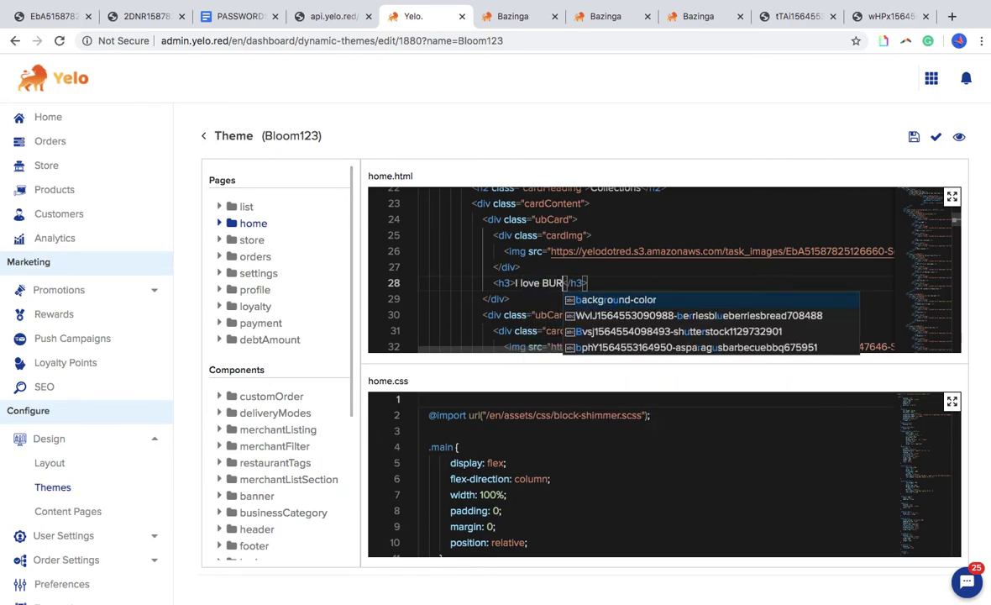
text(KING!!)
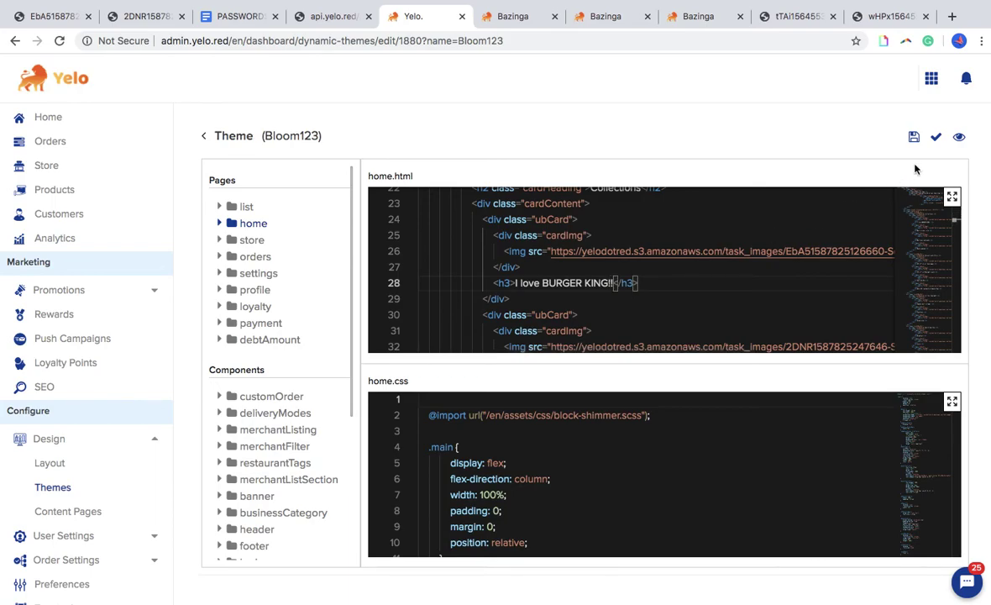
Step: Save the theme with the new card heading and preview it on the marketplace home page
click(914, 137)
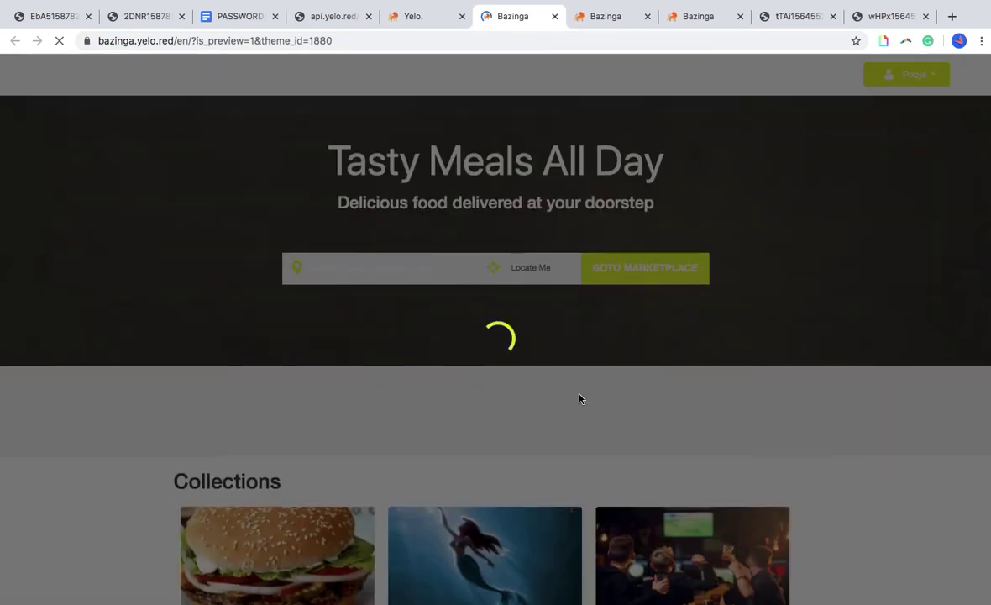
scroll(579, 398, down, 5)
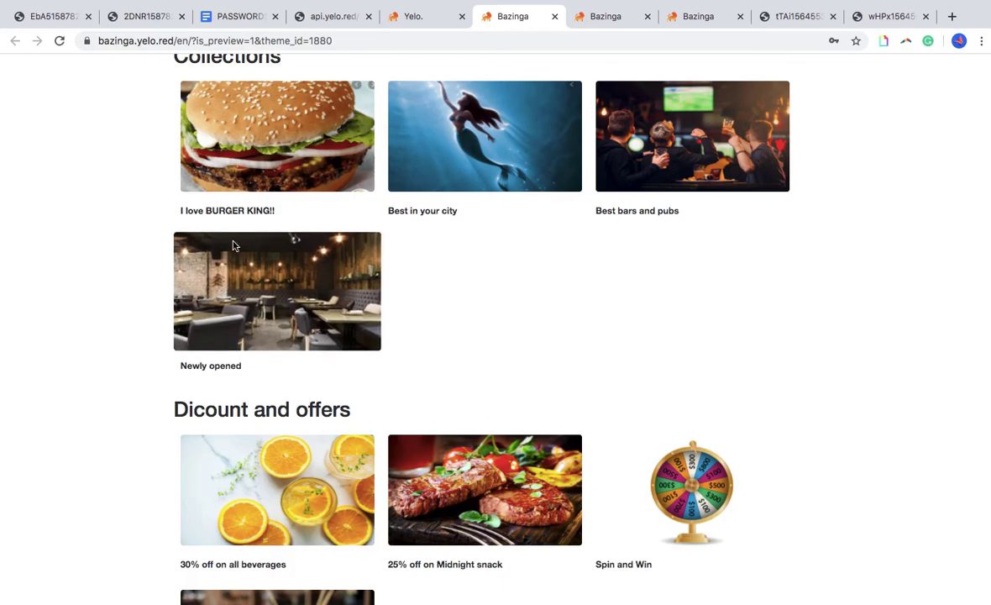
scroll(306, 259, up, 5)
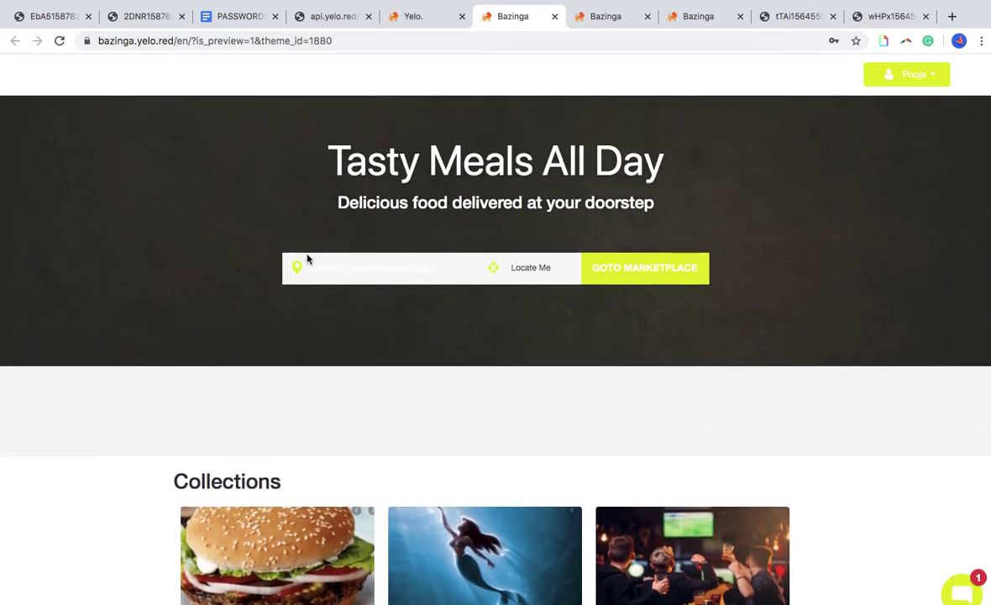